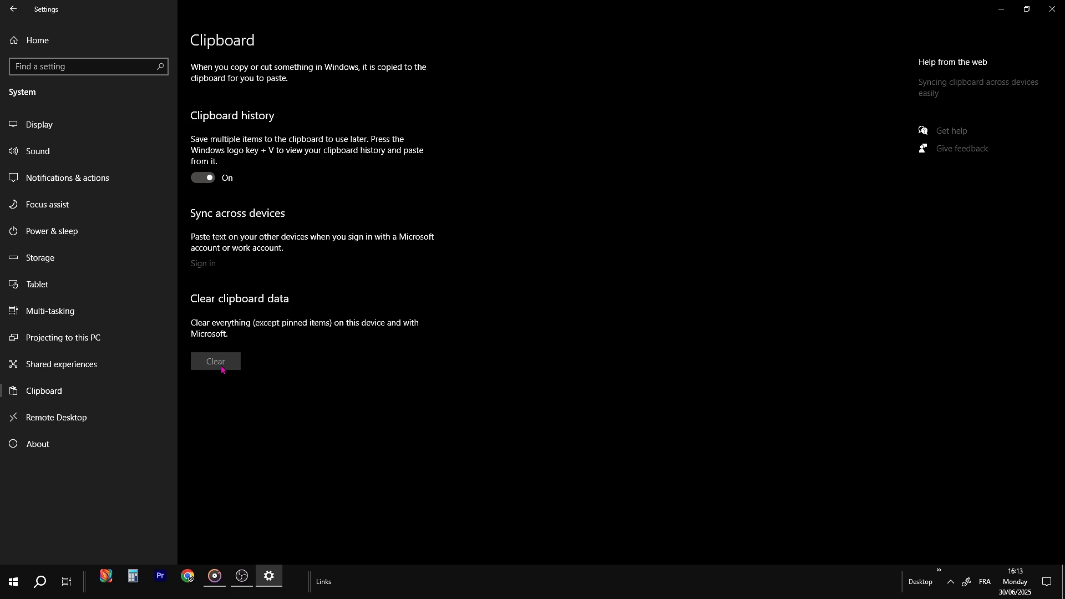
Turn off clipboard history in the Clipboard settings
click(205, 182)
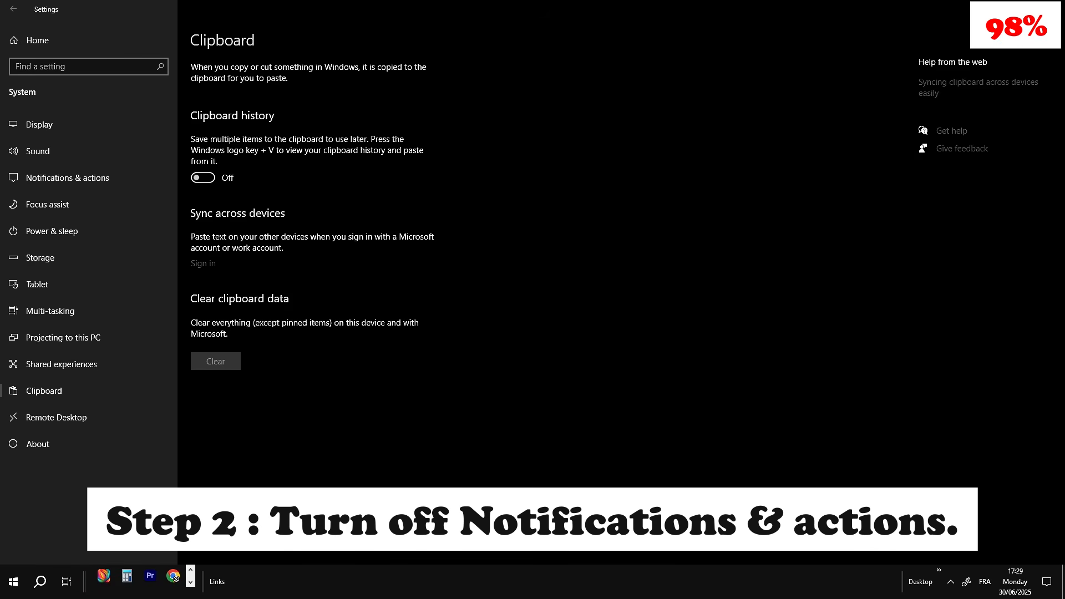
In Notifications & actions, turn off notifications from the Settings, AutoPlay, and Security and Maintenance senders
click(103, 178)
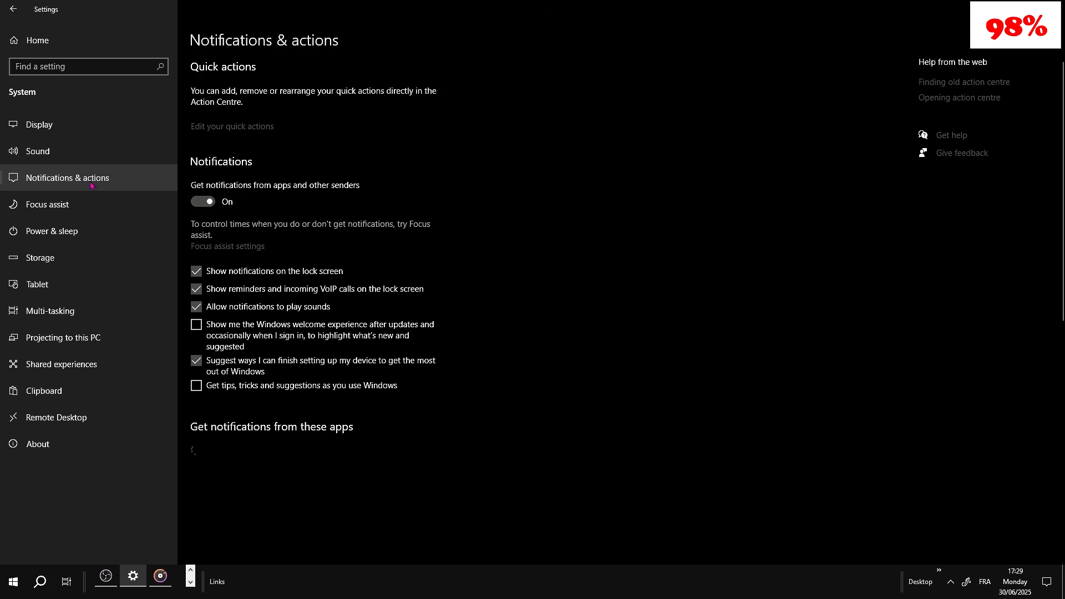
scroll(469, 174, down, 5)
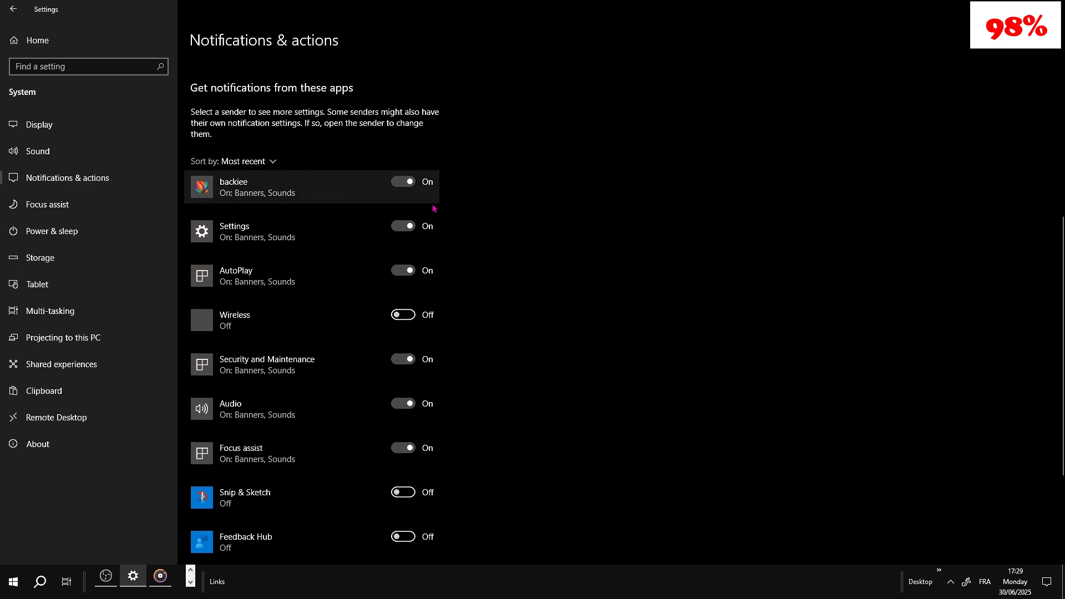
click(403, 226)
click(405, 270)
click(406, 359)
scroll(499, 268, up, 1)
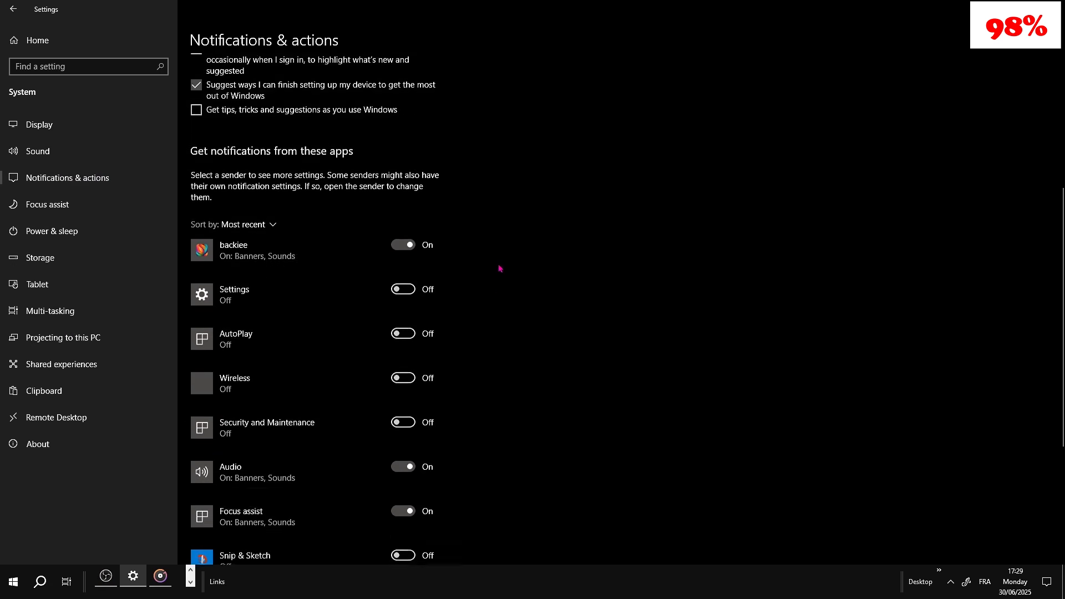
Turn off notifications from apps and other senders, and disable the suggestions for finishing the device setup
scroll(499, 269, up, 5)
click(202, 208)
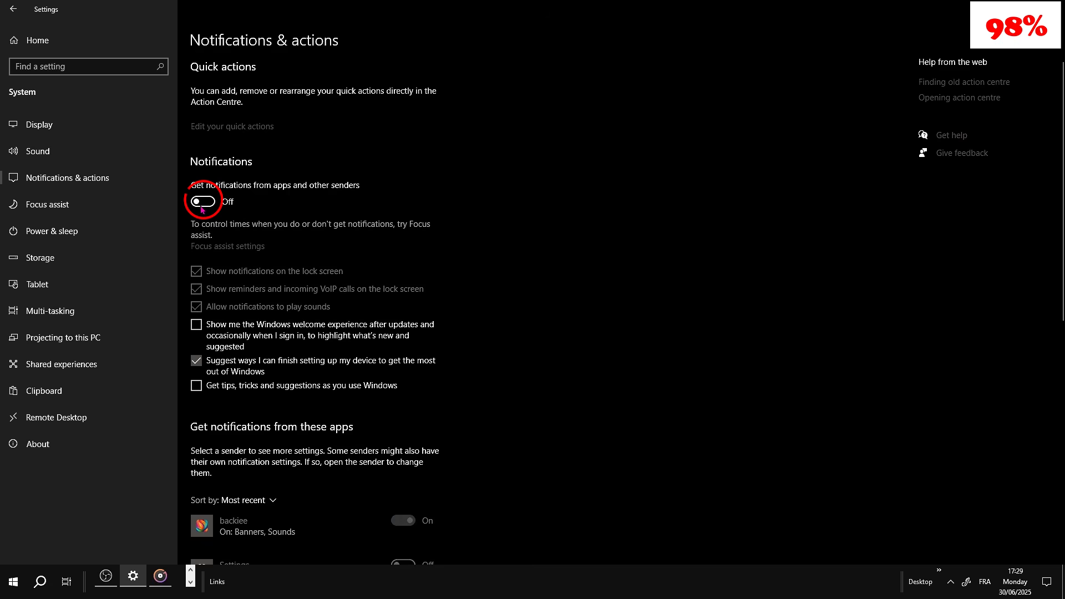
scroll(517, 269, down, 5)
scroll(517, 271, up, 4)
scroll(517, 271, up, 3)
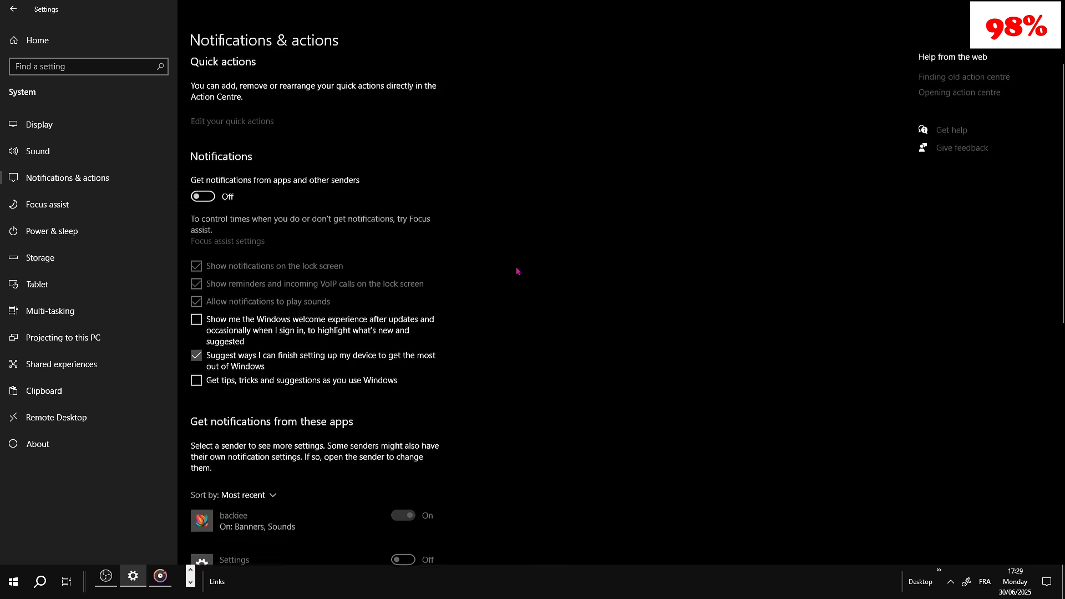
scroll(513, 272, down, 3)
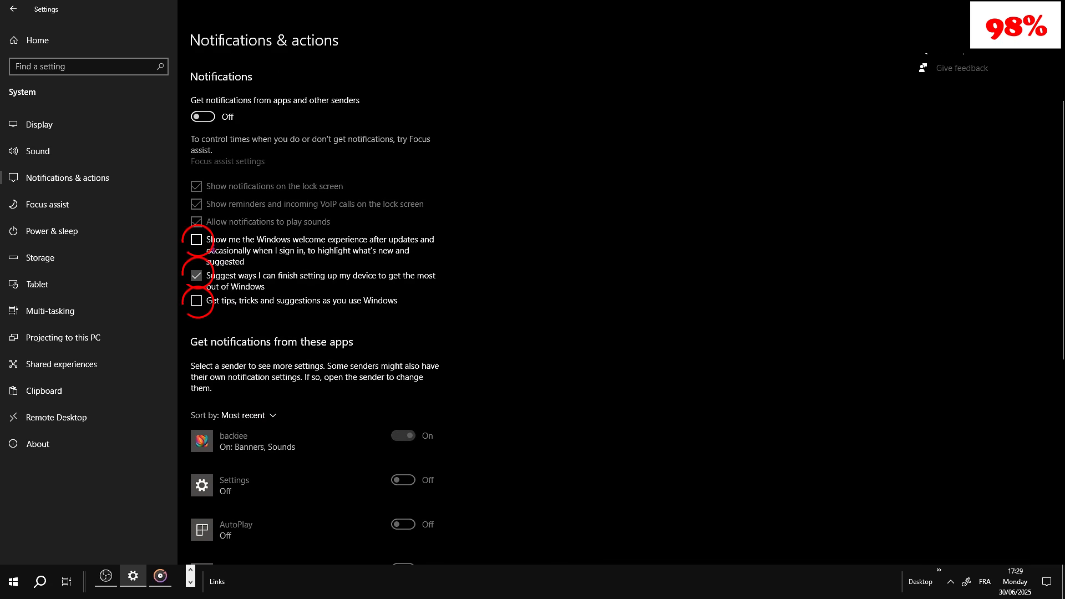
click(196, 276)
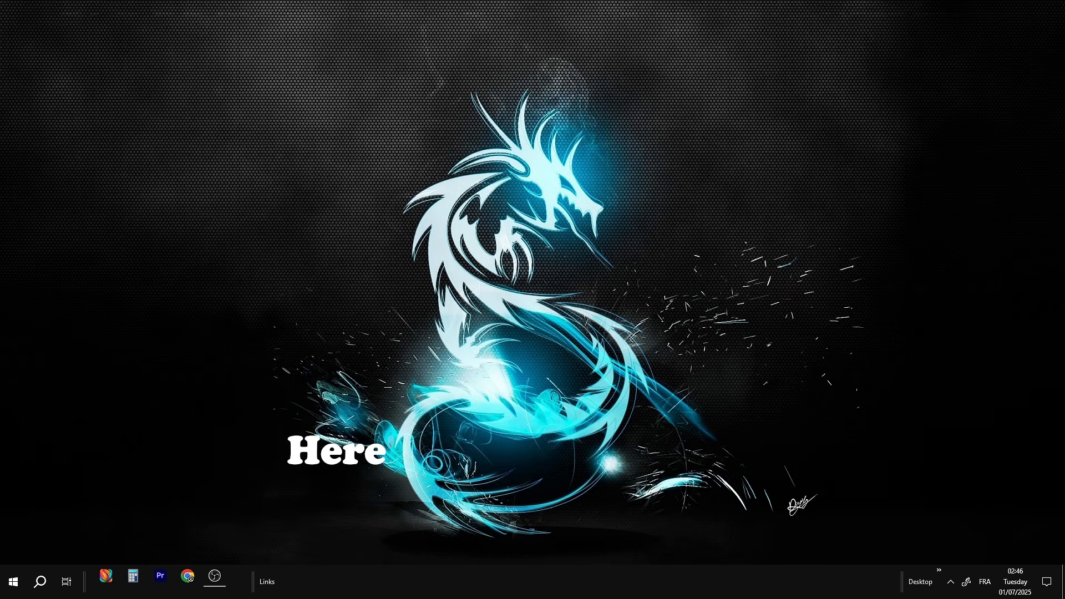
Find Windows PowerShell and open it with administrator rights
click(21, 577)
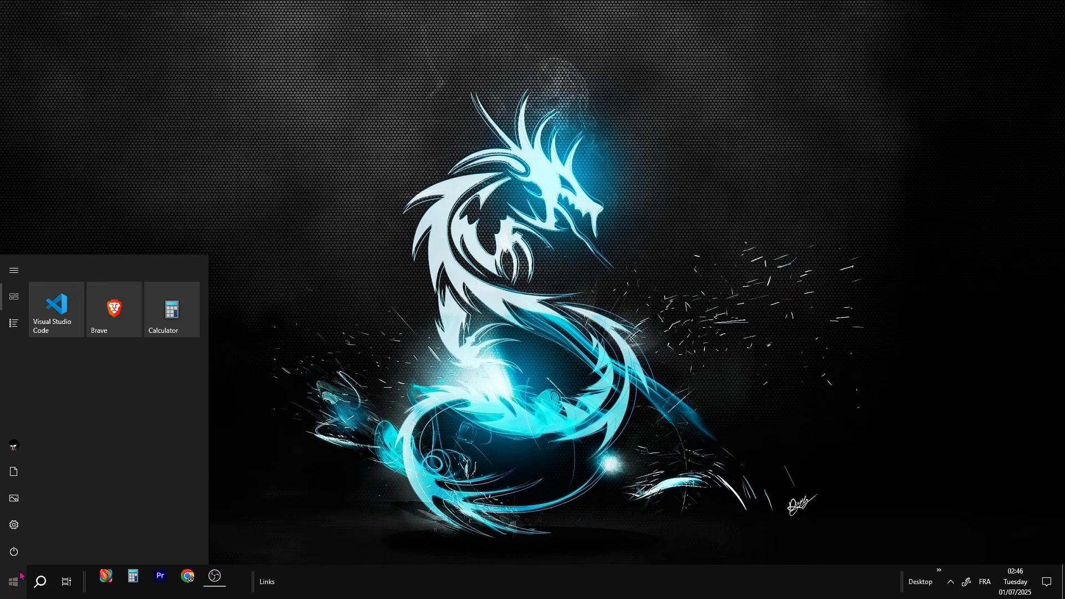
text(power she)
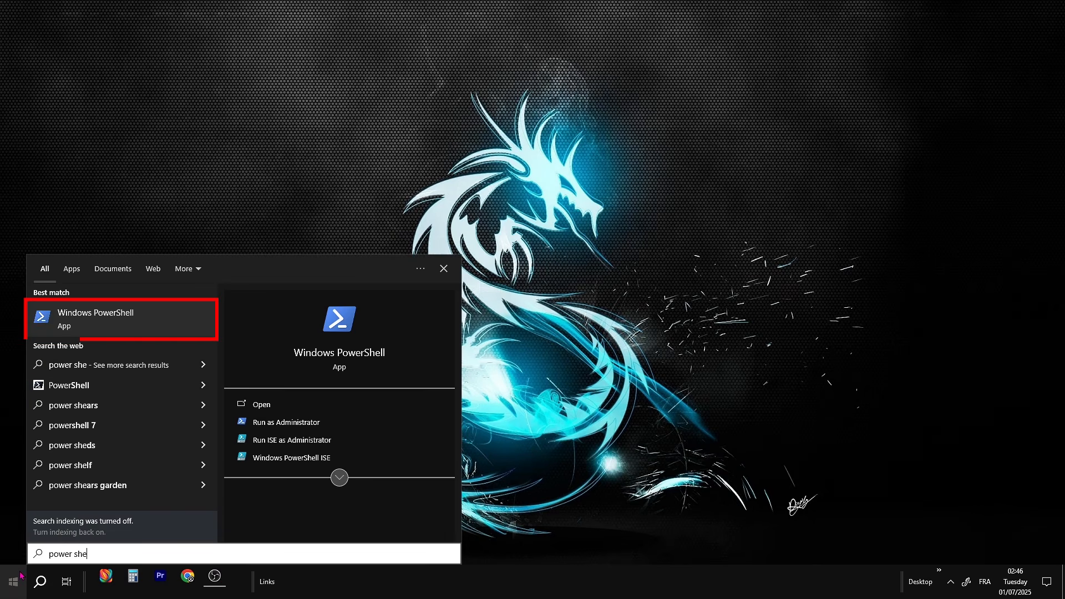
right_click(163, 320)
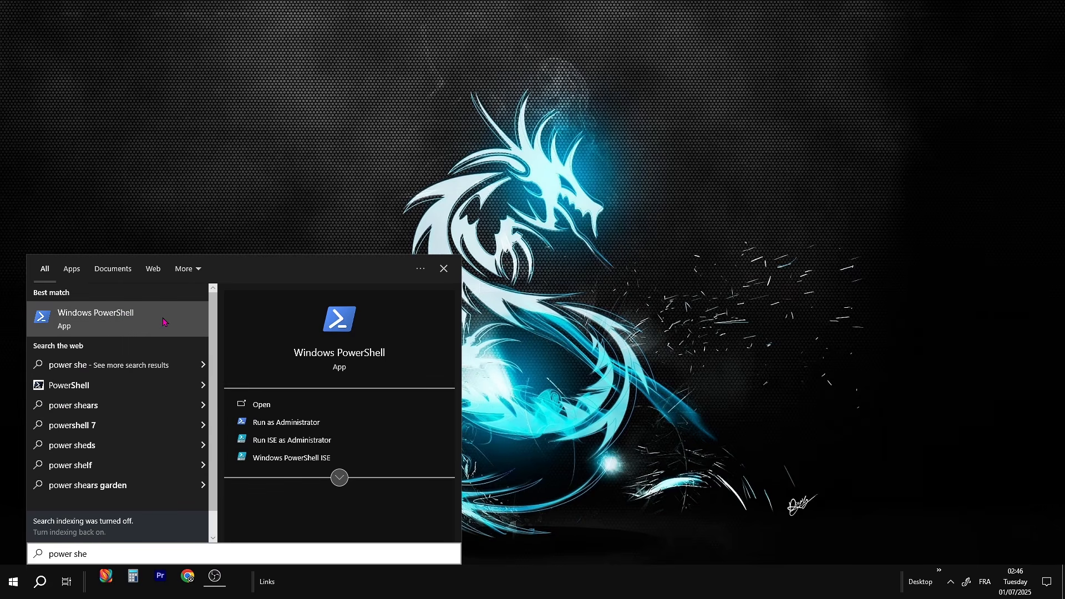
click(203, 330)
Run Get-MMAgent in PowerShell and check the MemoryCompression entry
text(G)
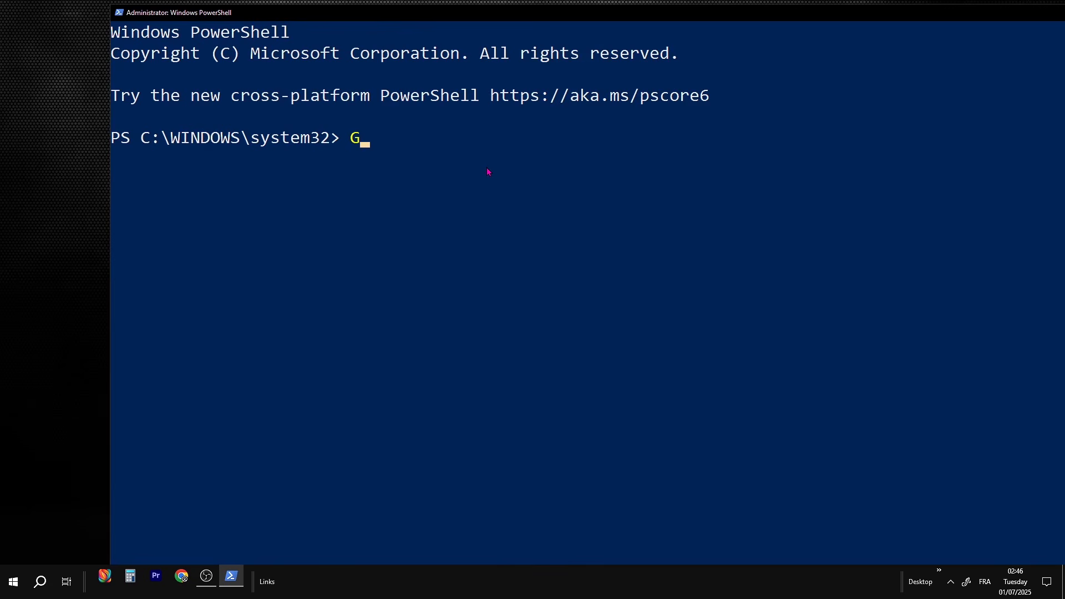
text(et-MMAgent)
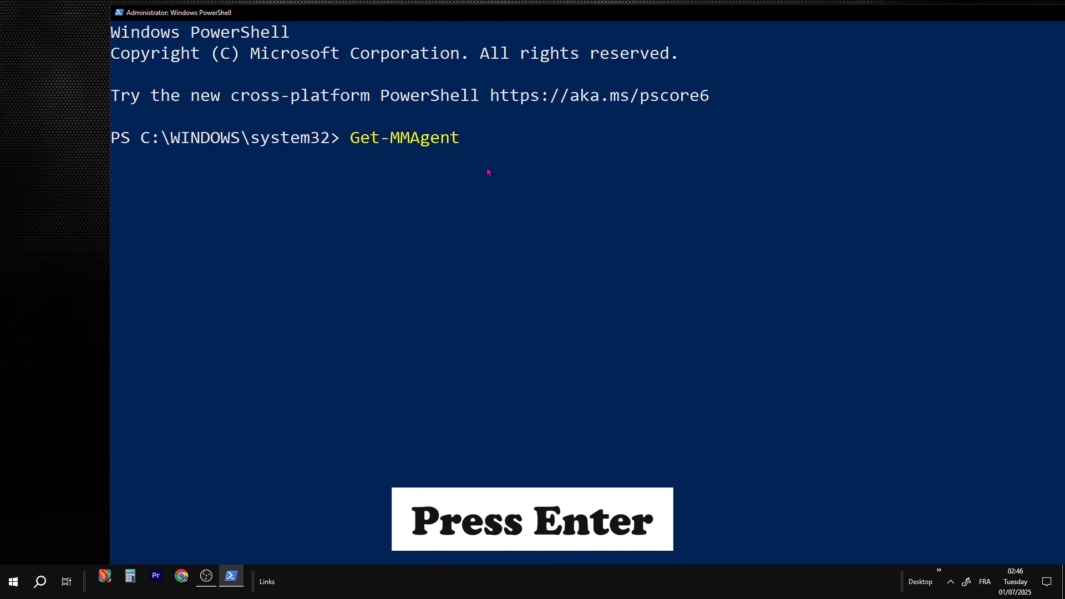
key(Return)
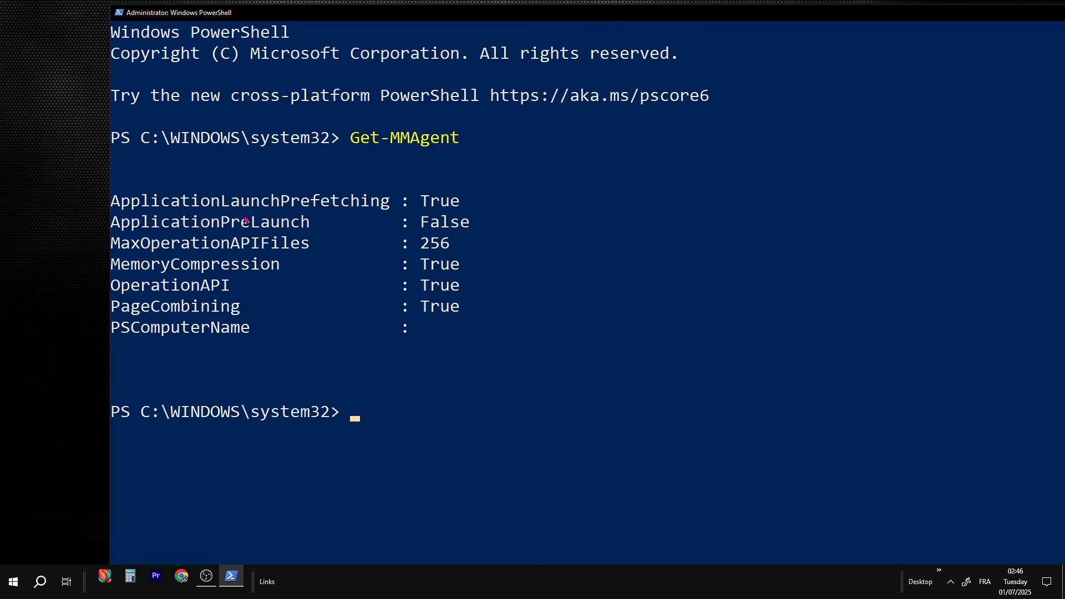
drag(117, 267, 459, 275)
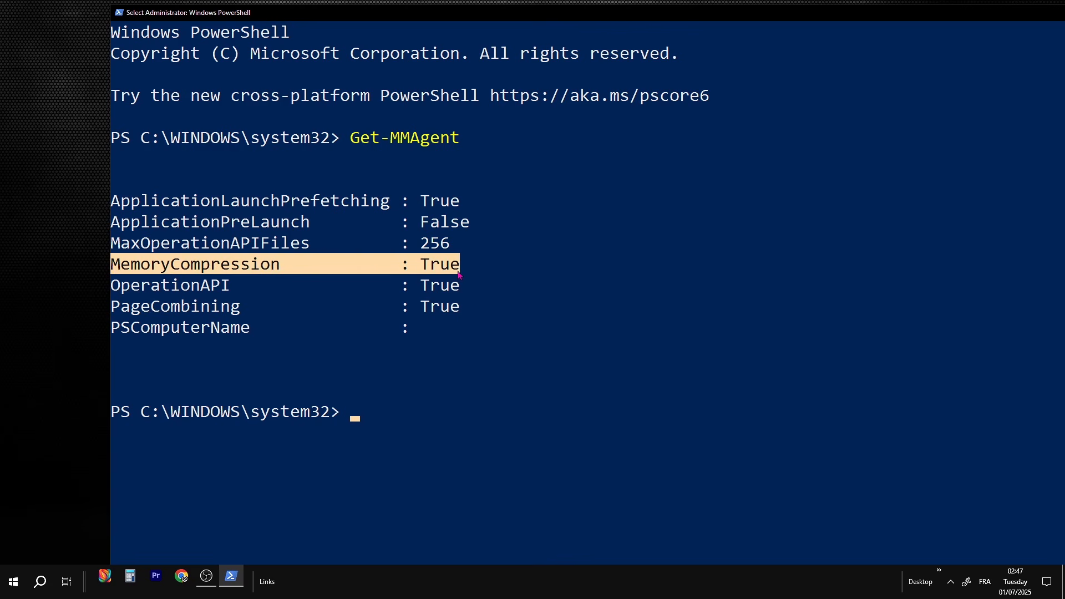
Disable memory compression by running Disable-MMAgent -MemoryCompression
click(348, 415)
text(Di)
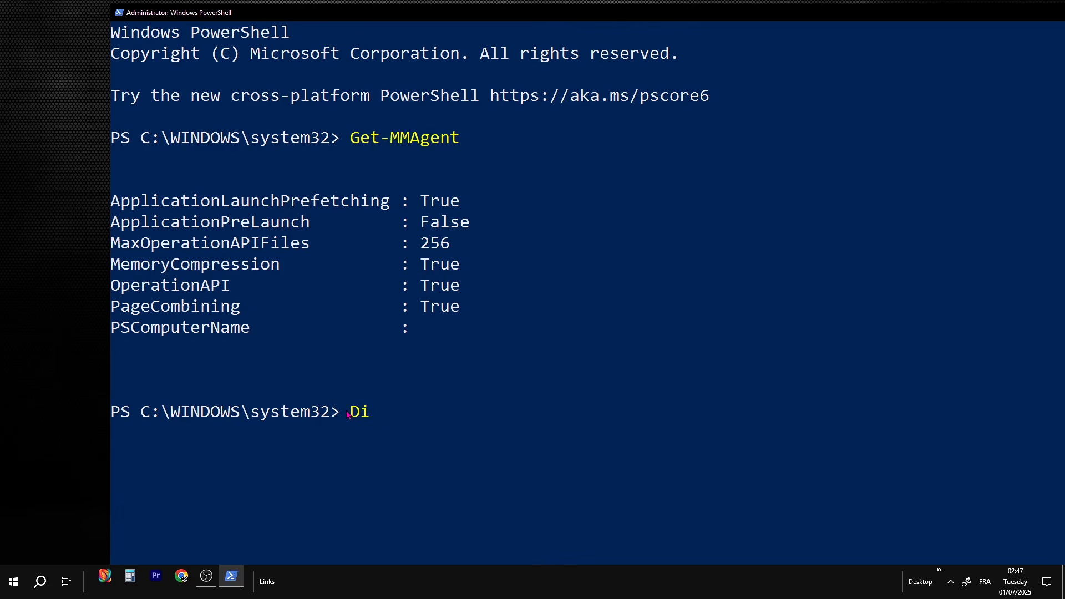
text(sable-MMA)
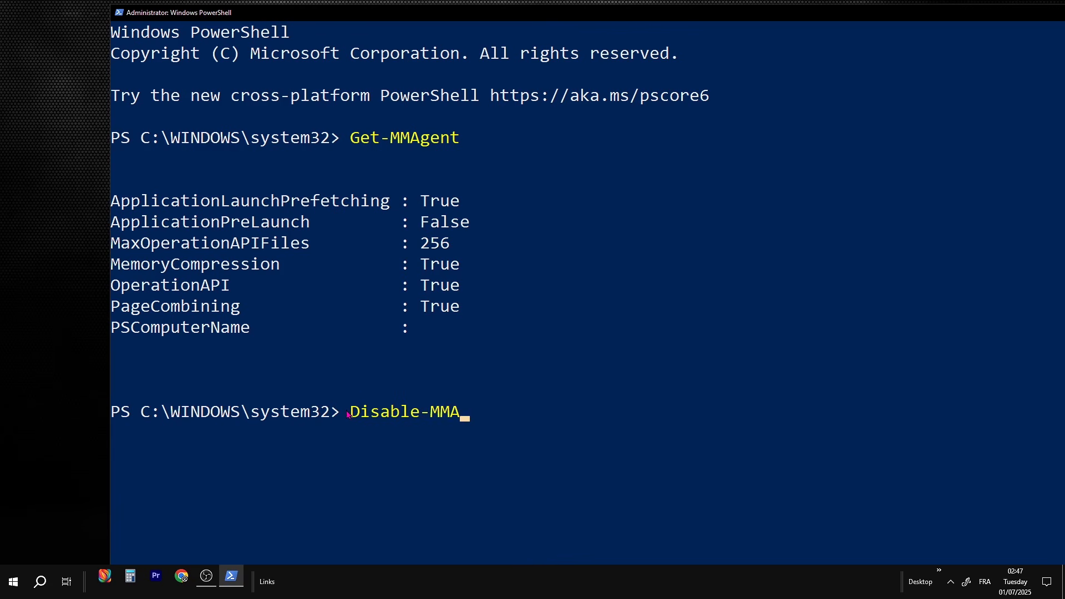
text(gent -MemoryC)
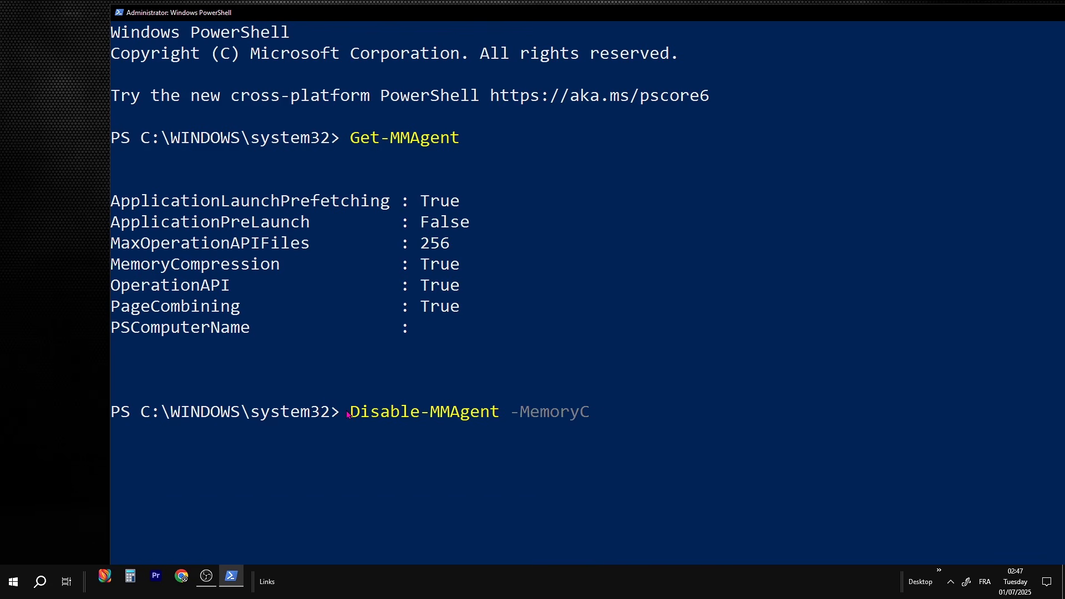
text(ompression)
key(Return)
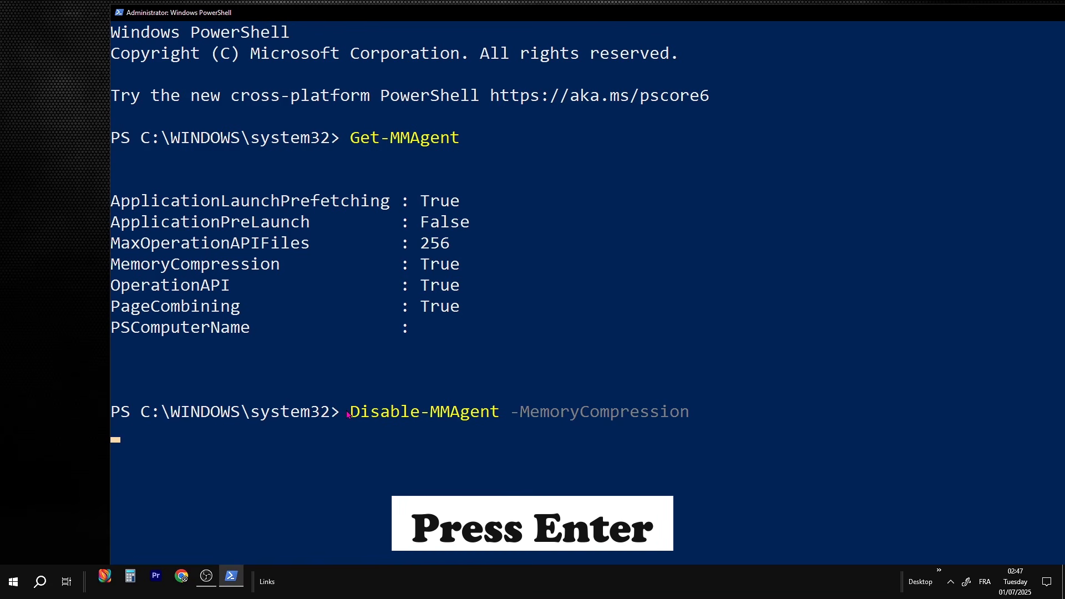
scroll(442, 281, down, 3)
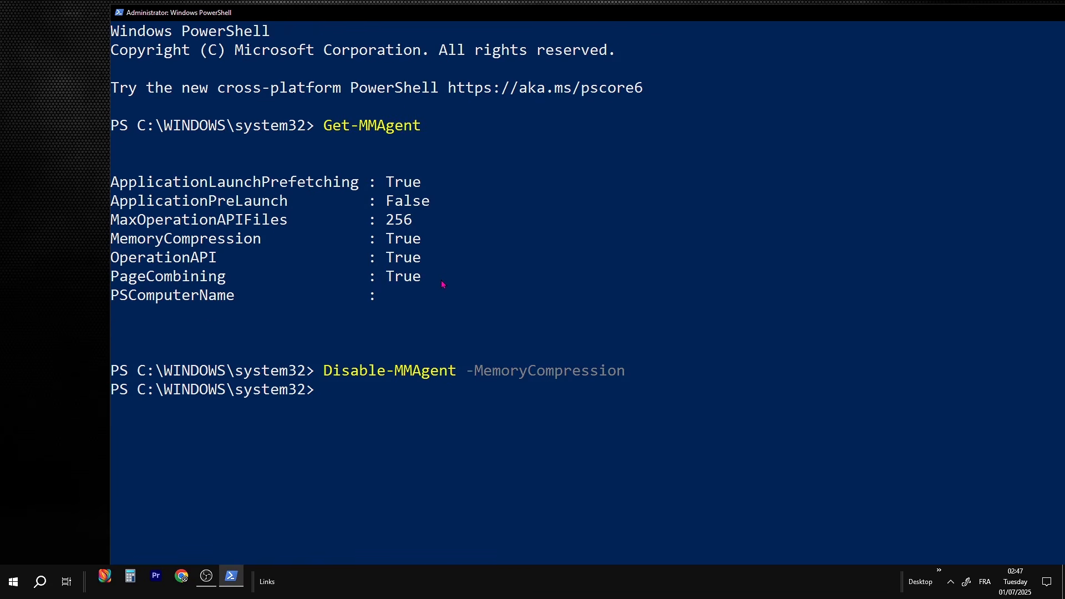
Run Get-MMAgent again to verify the MemoryCompression state after the change
text(Get-MMAgen)
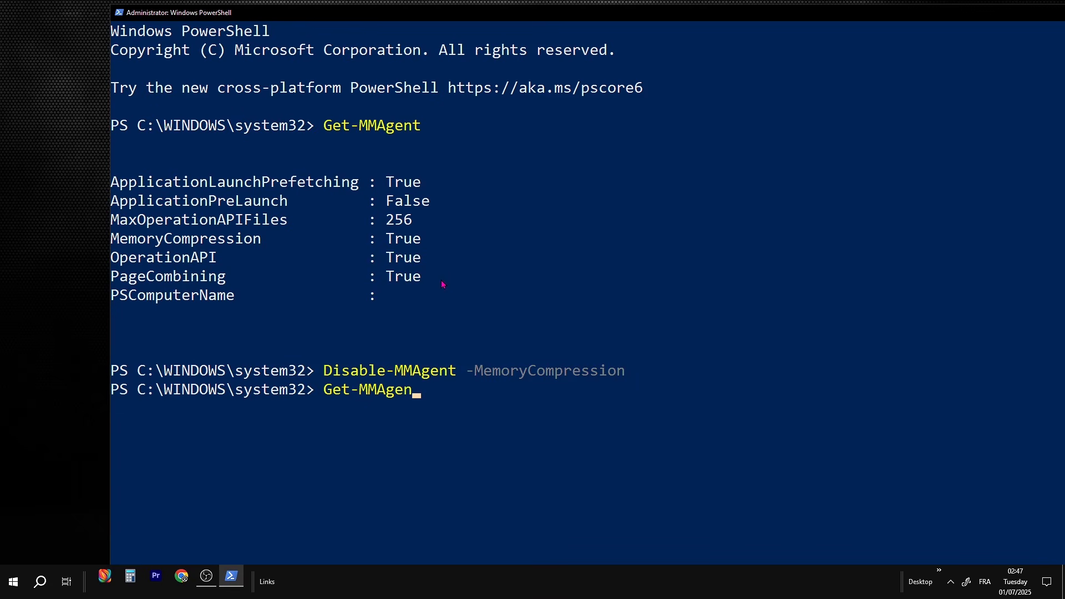
text(t)
key(Return)
ctrl+scroll(443, 284, down, 1)
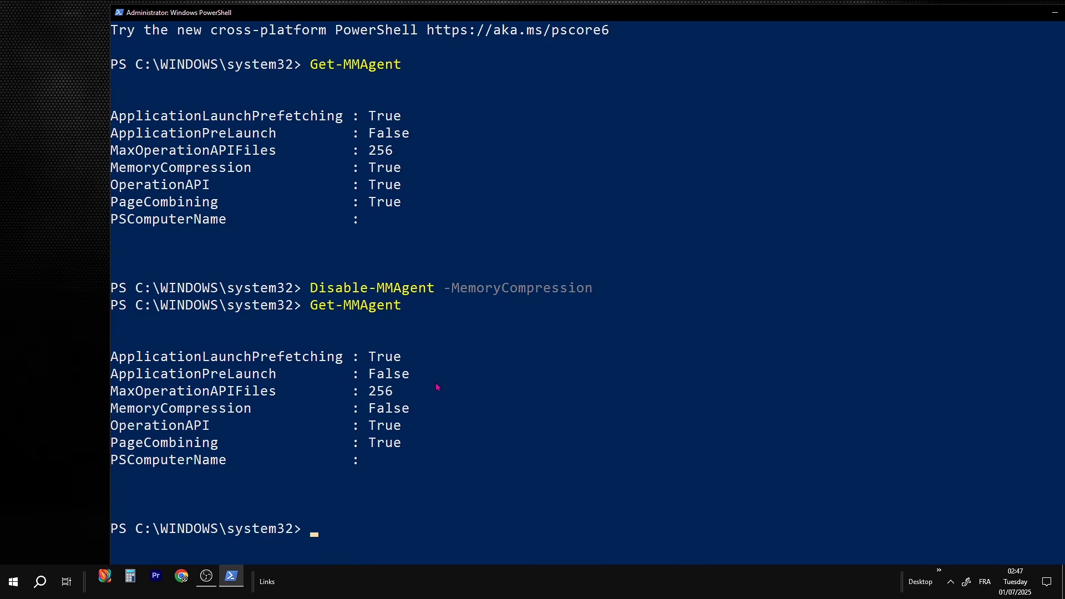
drag(113, 411, 406, 416)
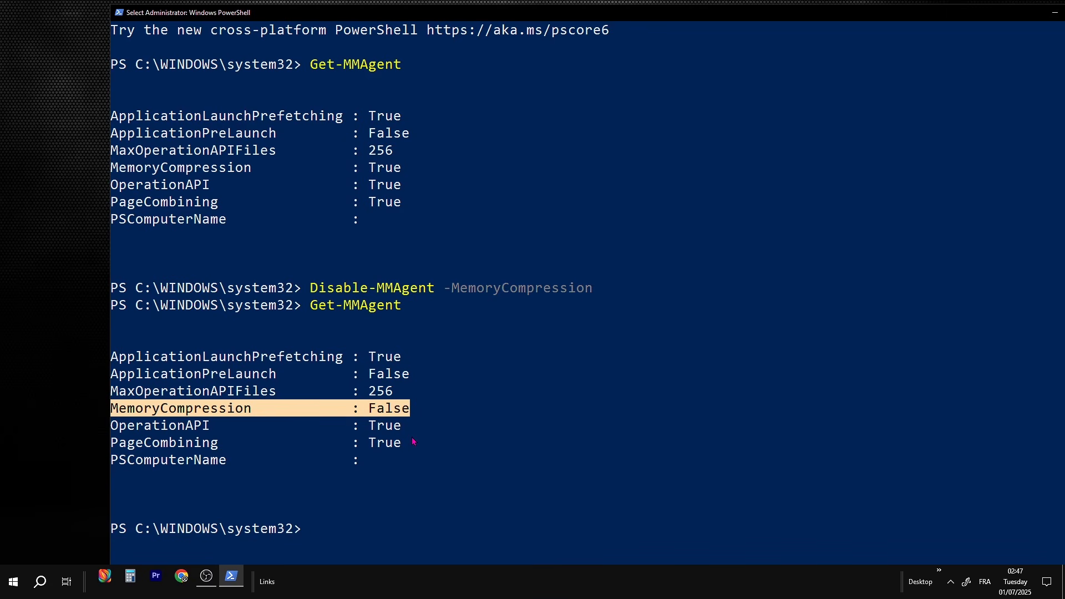
click(412, 426)
scroll(412, 426, down, 2)
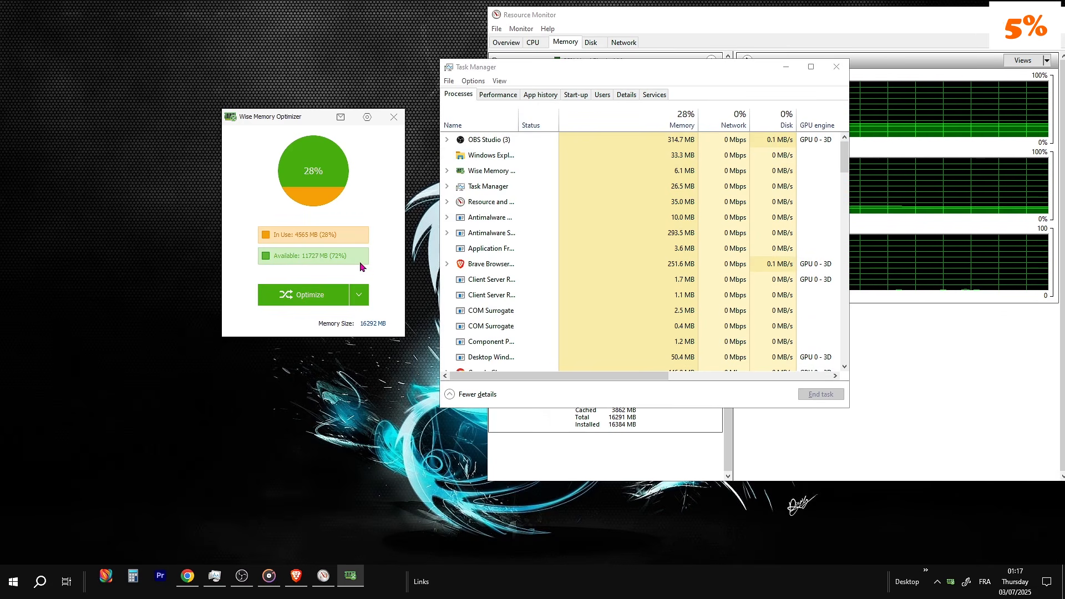
In Wise Memory Optimizer, enable Dark Mode in its settings and run the memory optimization
click(362, 294)
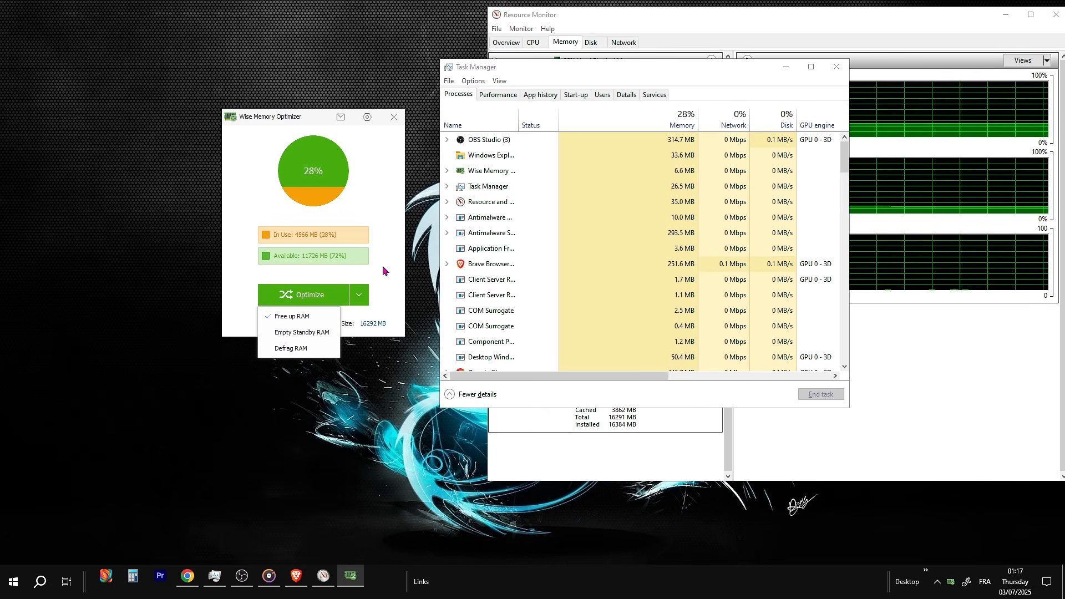
click(382, 265)
click(368, 118)
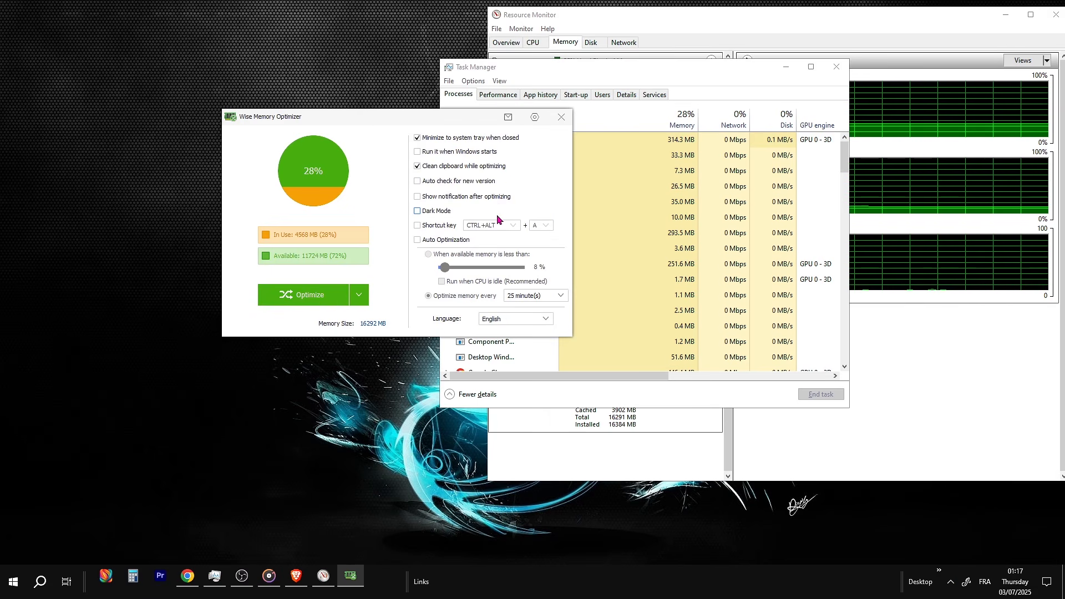
click(418, 211)
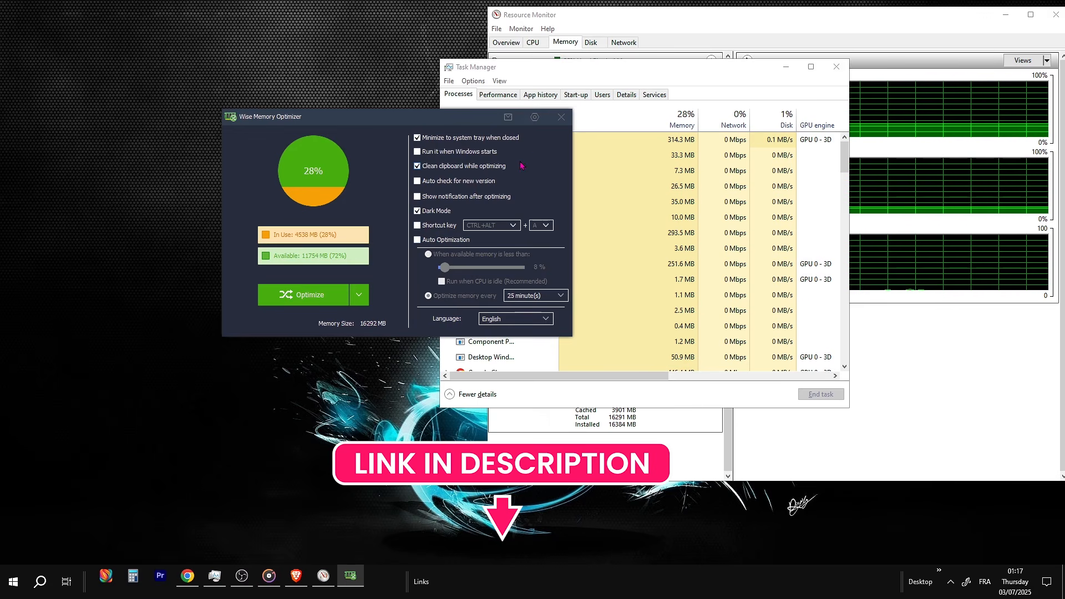
click(534, 118)
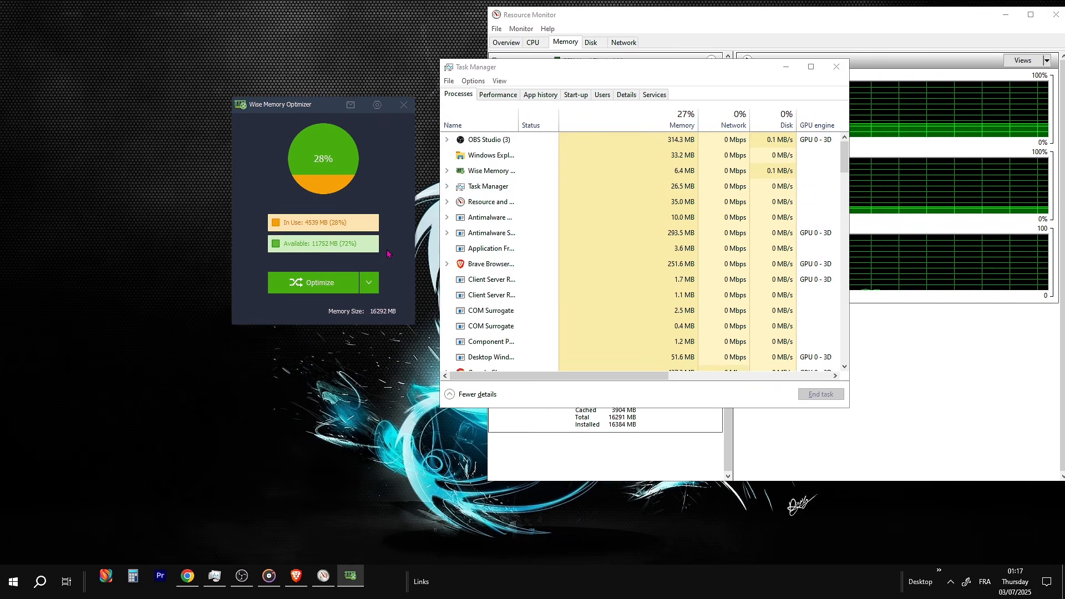
click(316, 287)
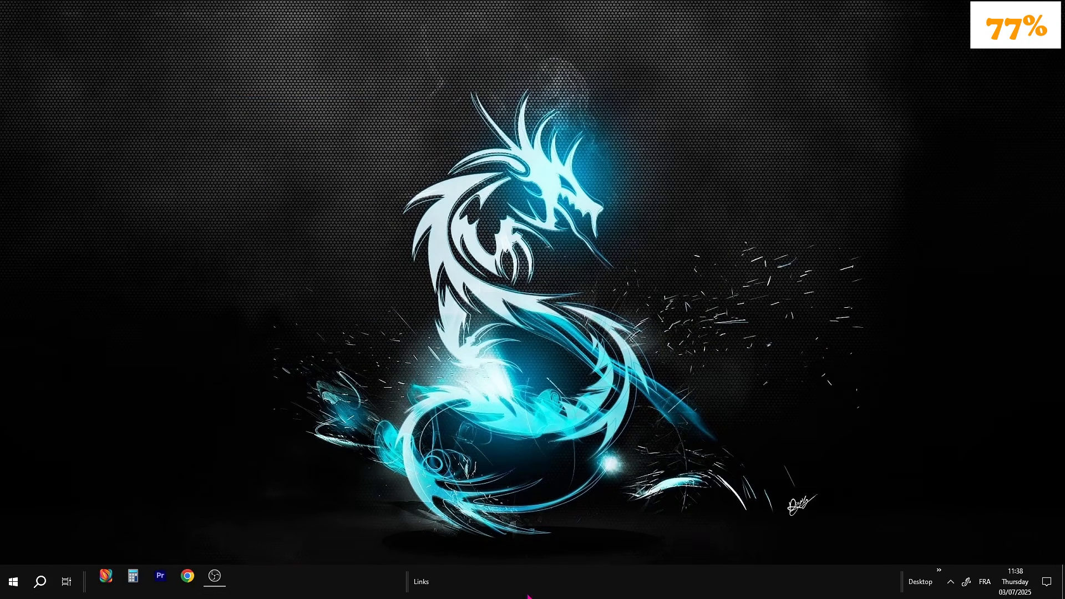
Open Registry Editor and go to Computer\HKEY_LOCAL_MACHINE\SYSTEM\CurrentControlSet\Control\Session Manager\Memory Management
click(13, 582)
text(reg)
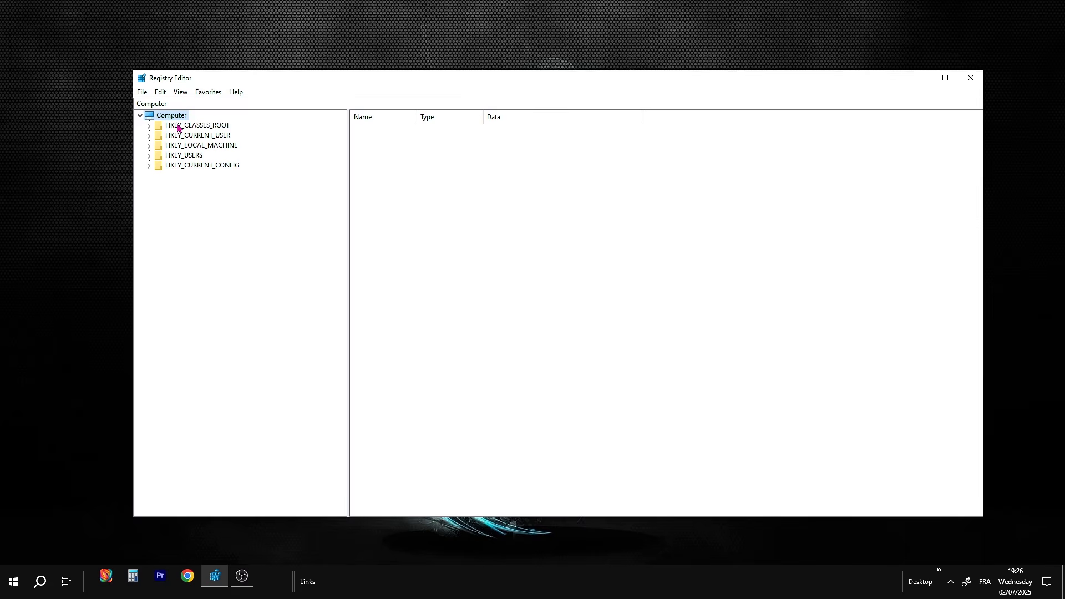
click(165, 103)
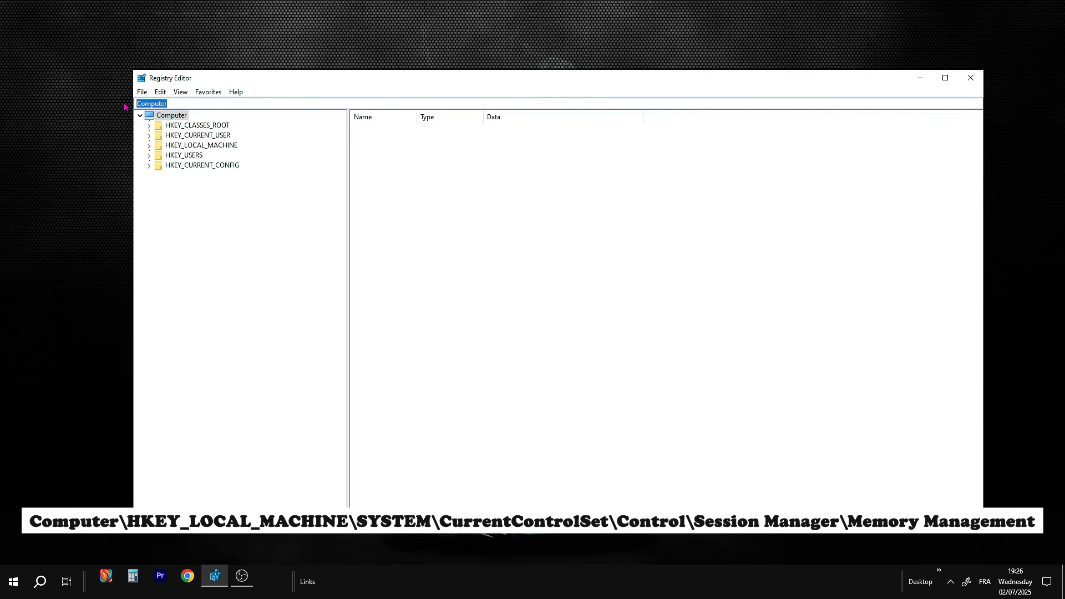
key(BackSpace)
text(Computer\HKEY_LOCAL_MACHINE\SYSTEM\CurrentControlSet\Control\Session Manager\Memory Management)
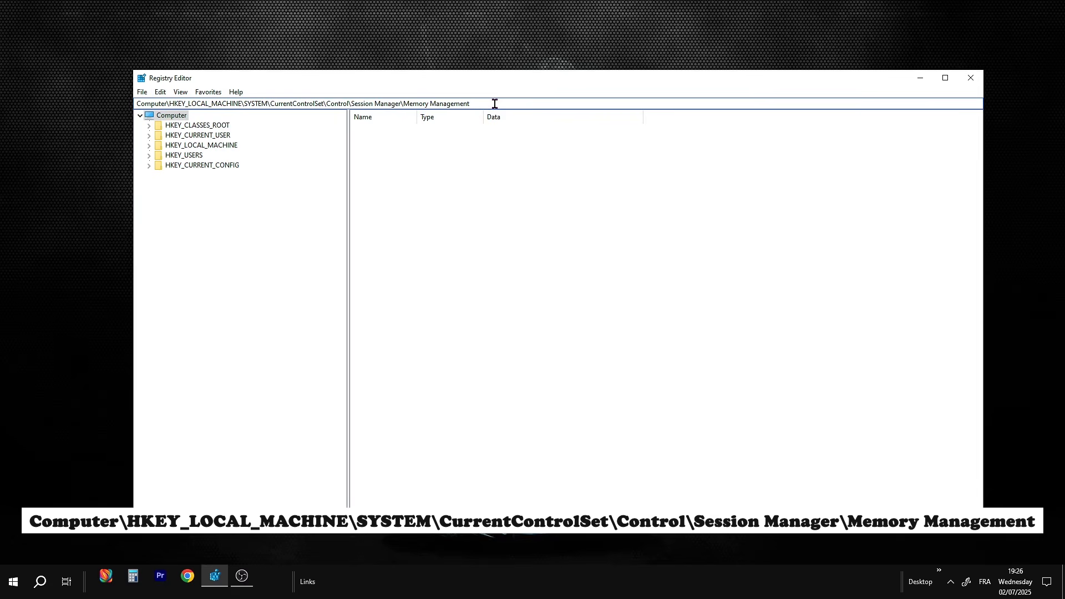
key(Return)
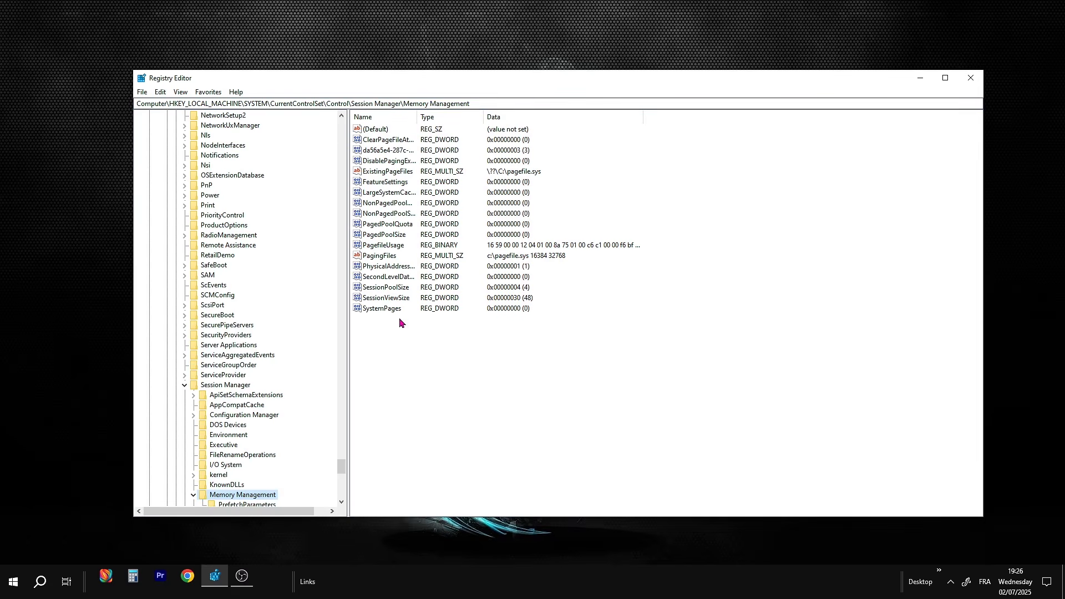
Set the ClearPageFileAtShutdown value in the Memory Management key to 1
click(386, 142)
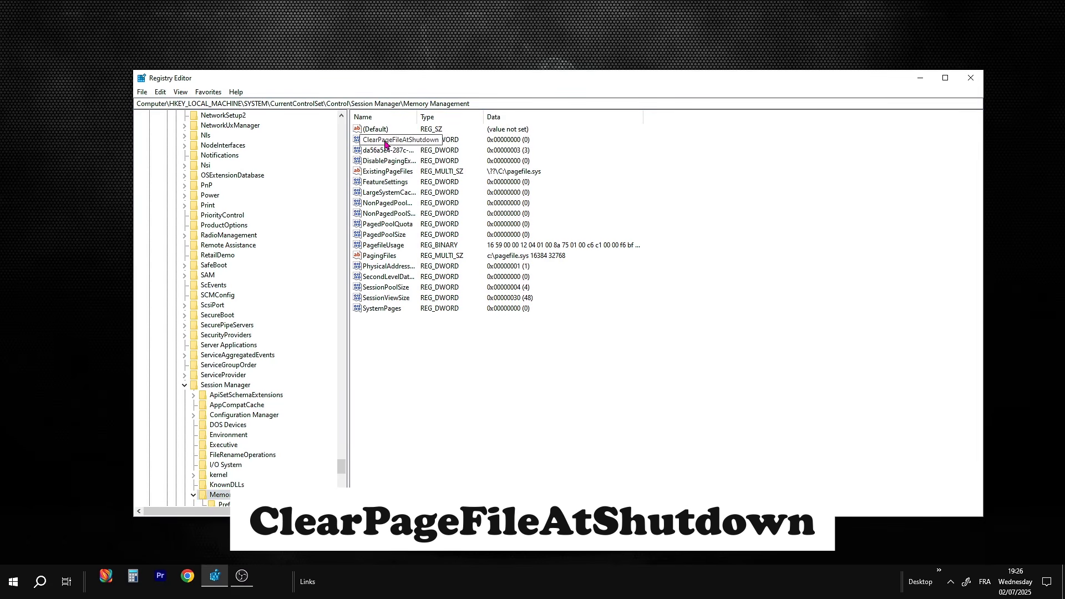
double_click(385, 142)
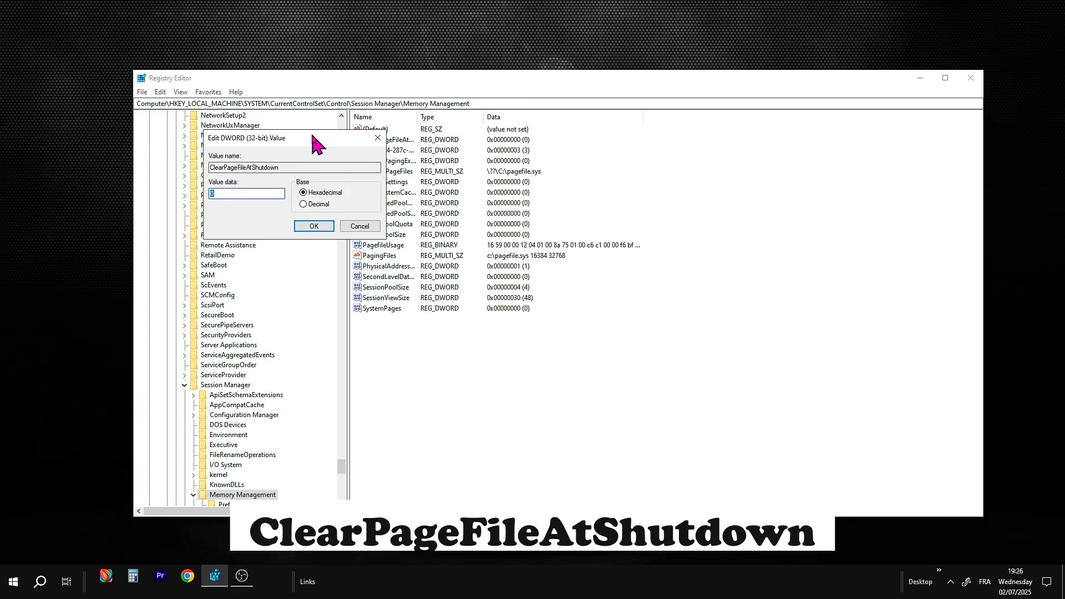
text(1)
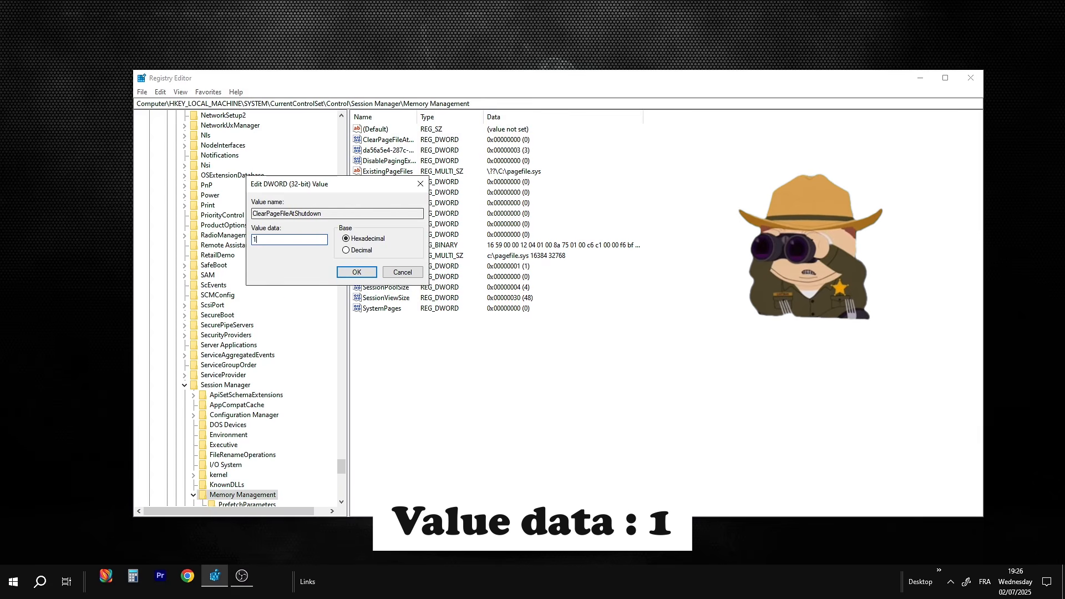
click(350, 272)
Set the DisablePagingExecutive and LargeSystemCache values in the Memory Management key to 1 each
click(387, 163)
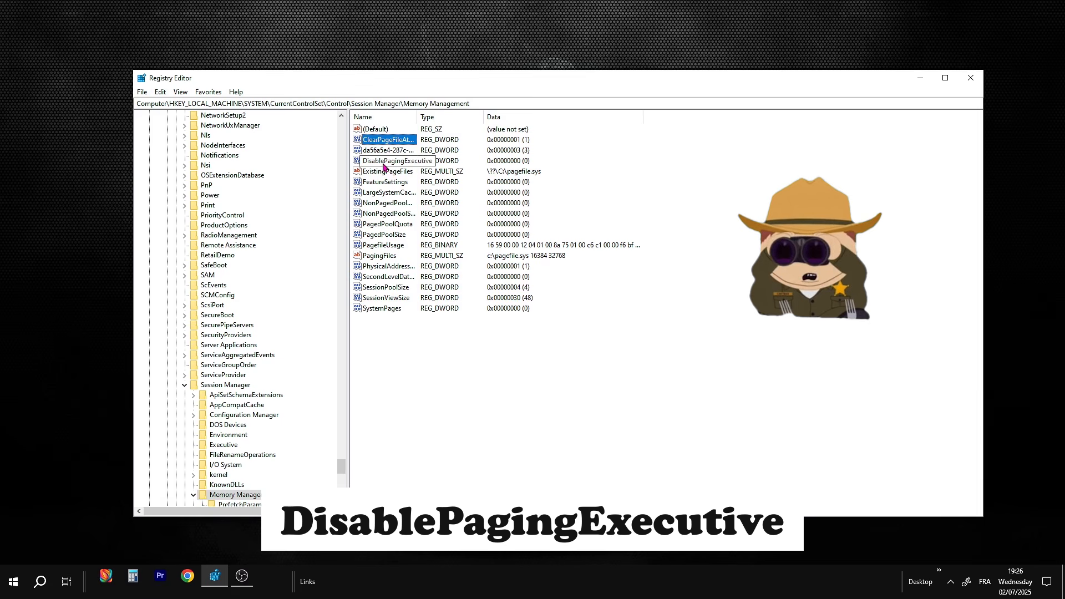
double_click(387, 163)
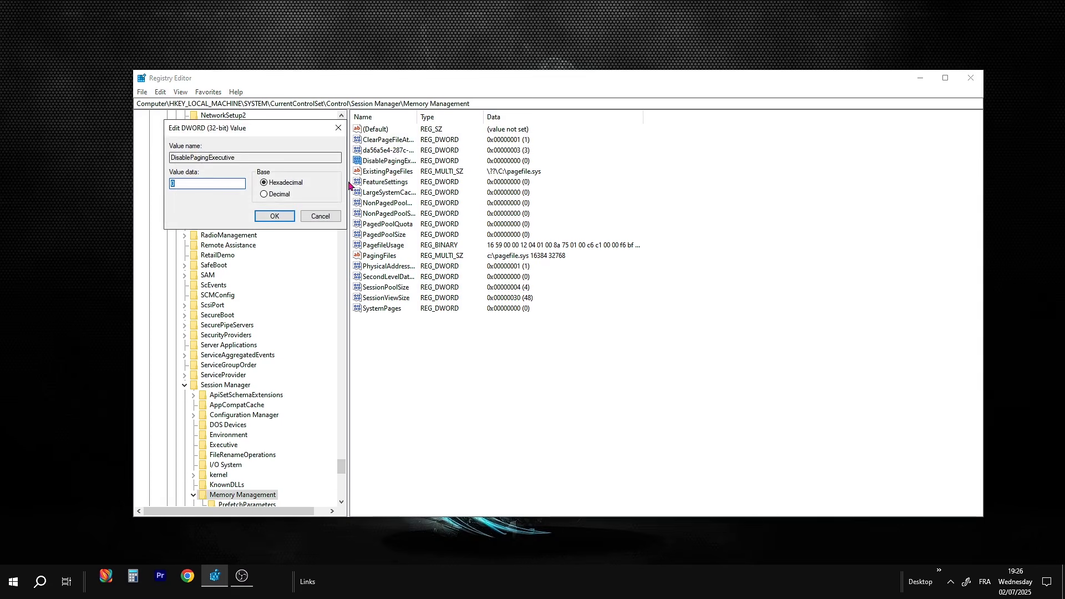
drag(266, 136, 260, 149)
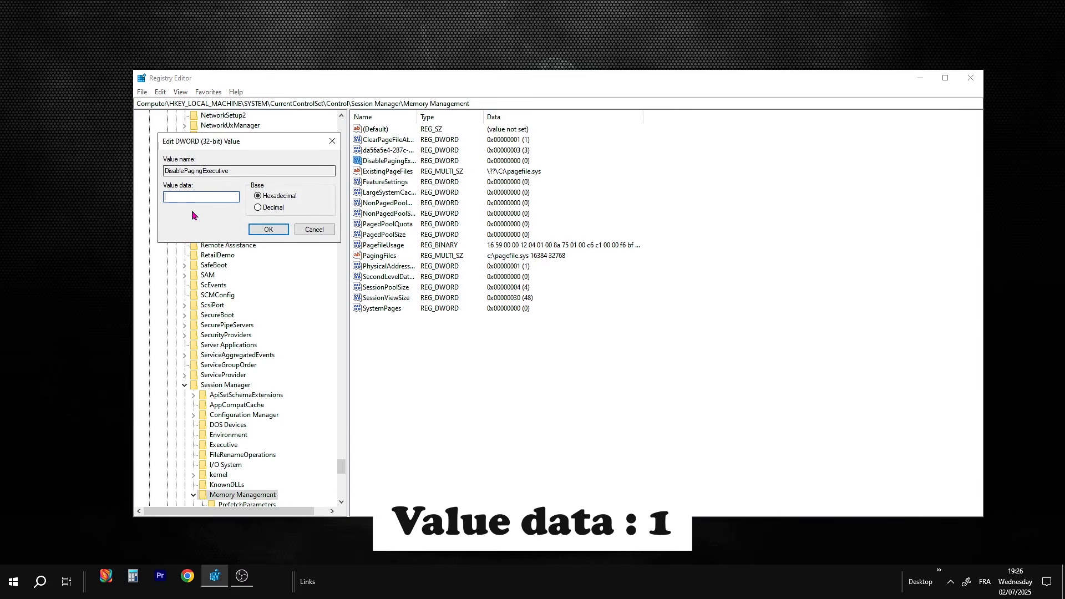
click(268, 230)
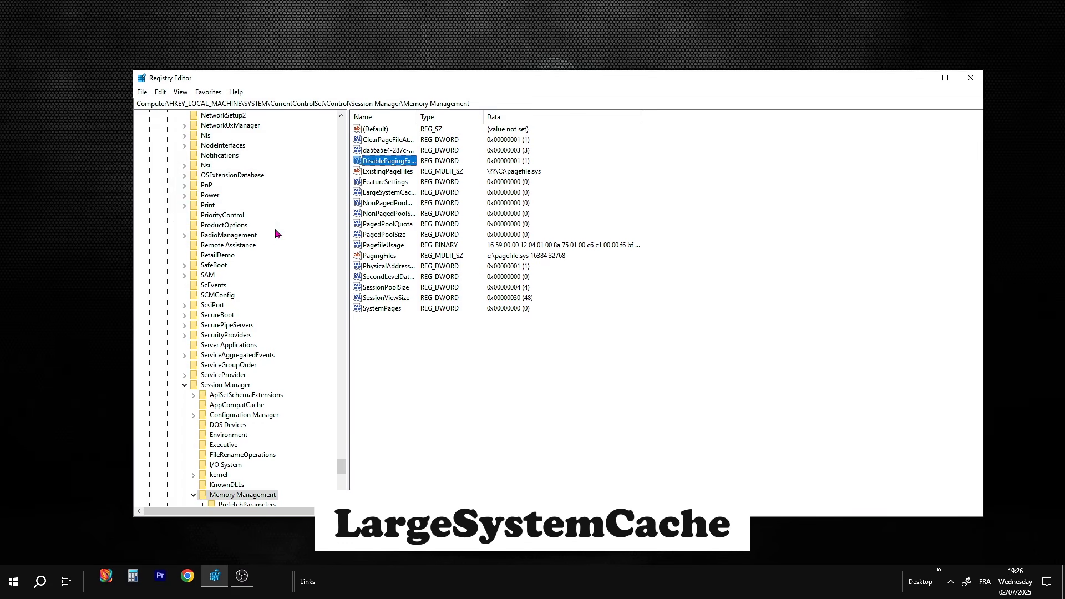
double_click(397, 198)
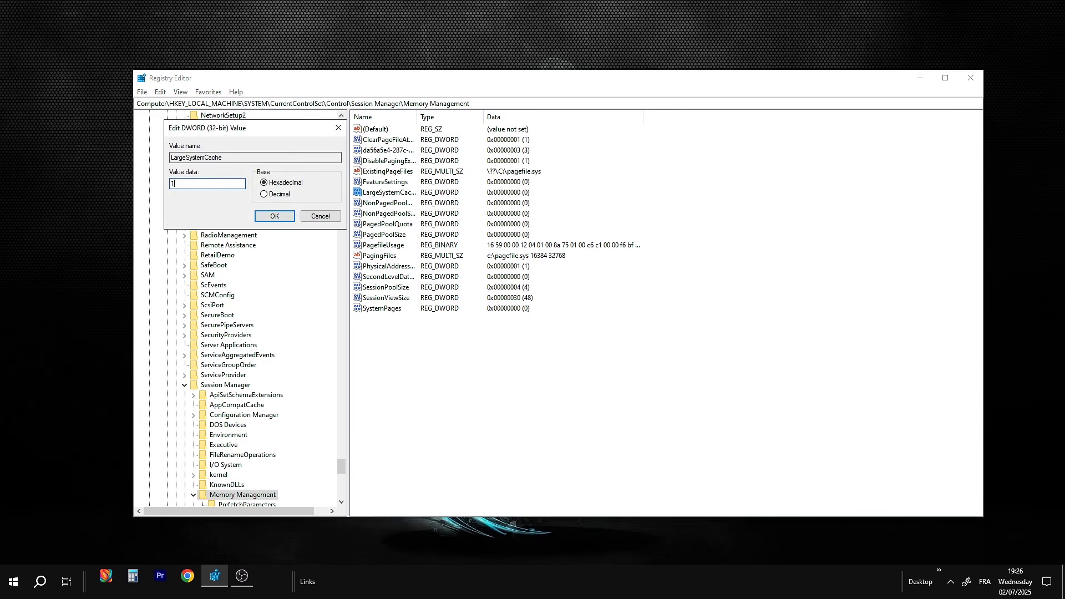
click(274, 217)
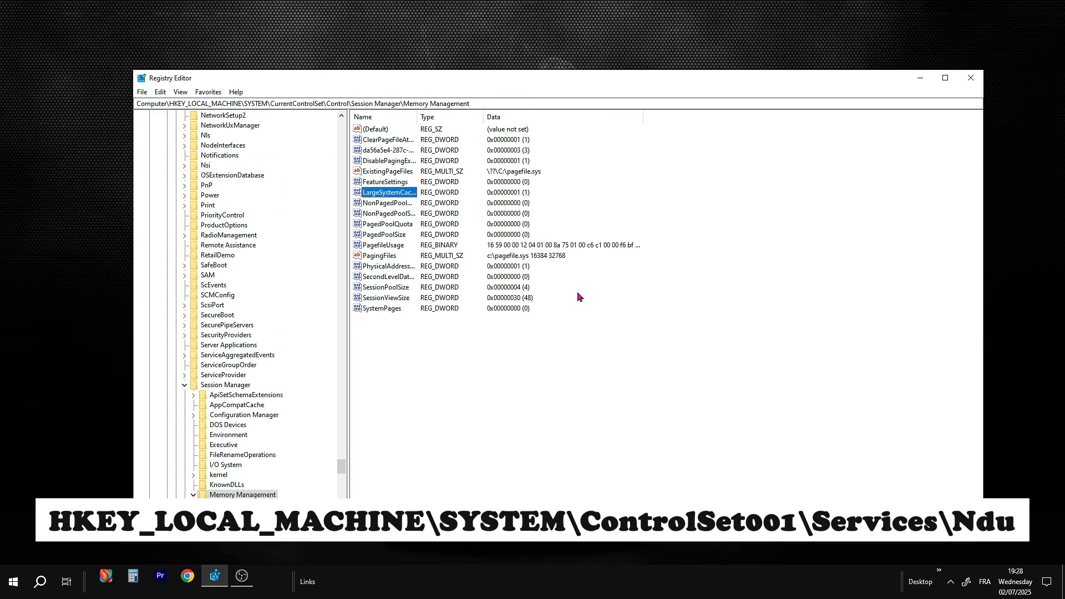
Go to the registry key HKEY_LOCAL_MACHINE\SYSTEM\ControlSet001\Services\Ndu
click(488, 101)
drag(488, 101, 142, 124)
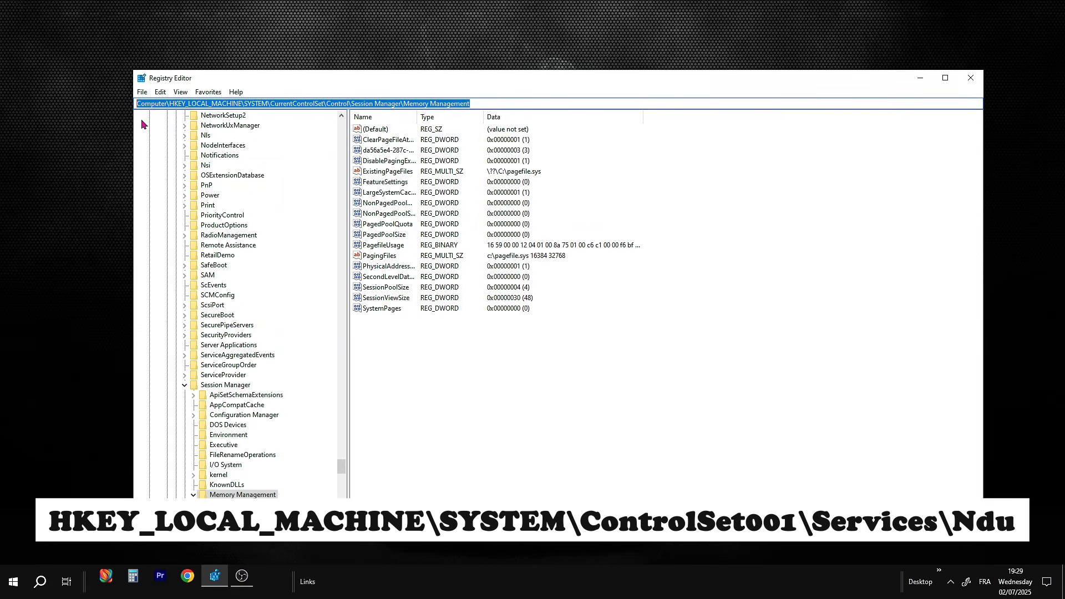
text(HKEY_LOCAL_MACHINE\SYSTEM\ControlSet001\Services\Ndu)
key(Return)
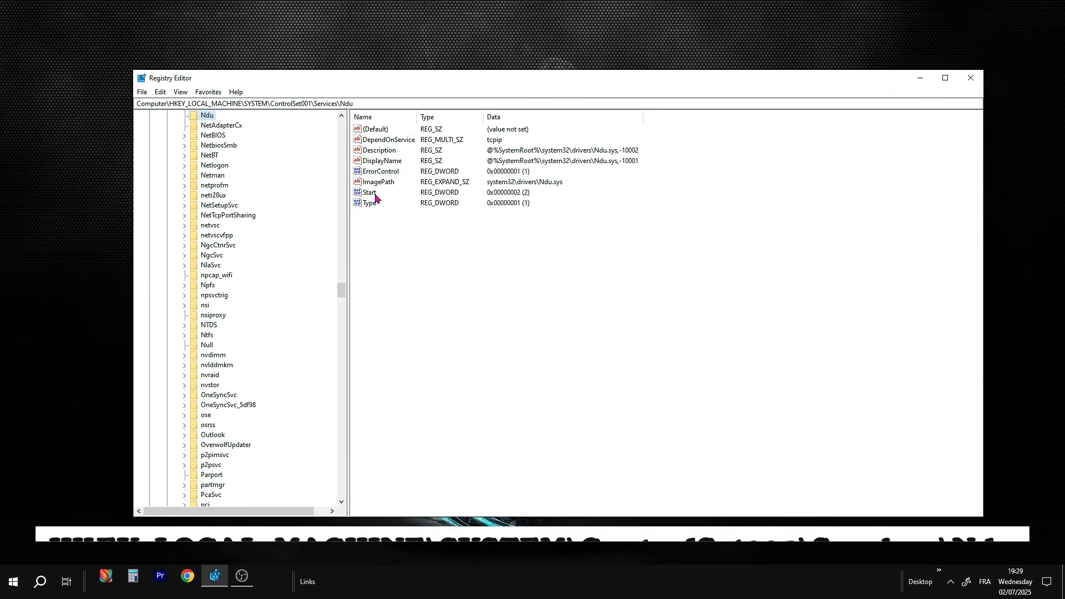
Set the Start value of the Ndu service key to 4
double_click(369, 193)
drag(265, 132, 461, 184)
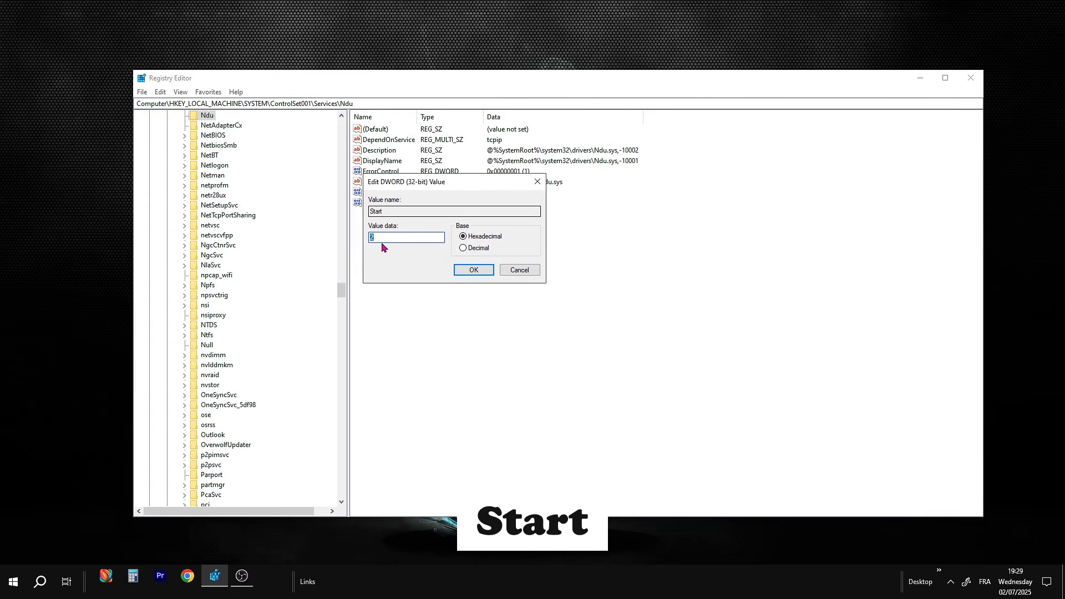
text(4)
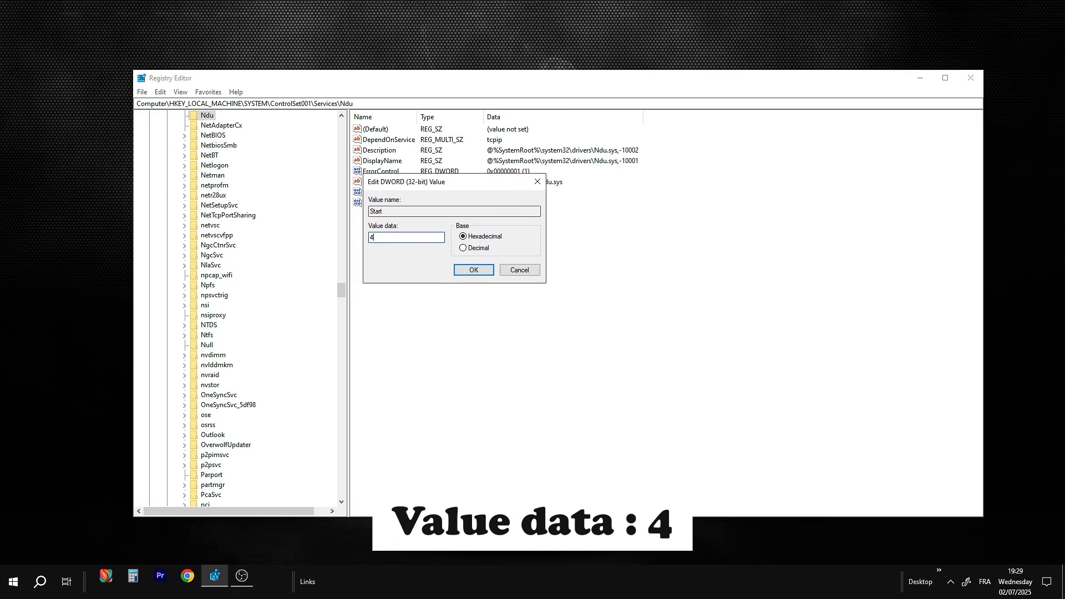
click(468, 269)
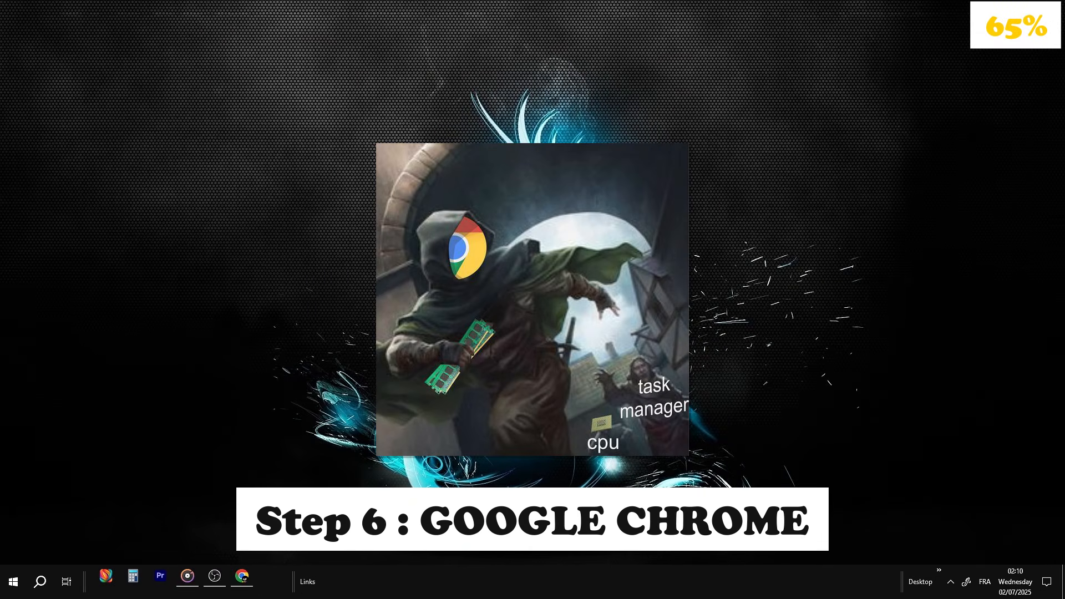
In Google Chrome's System settings, turn off background apps after closing and system notifications about Chrome features and tips
click(252, 584)
click(1055, 35)
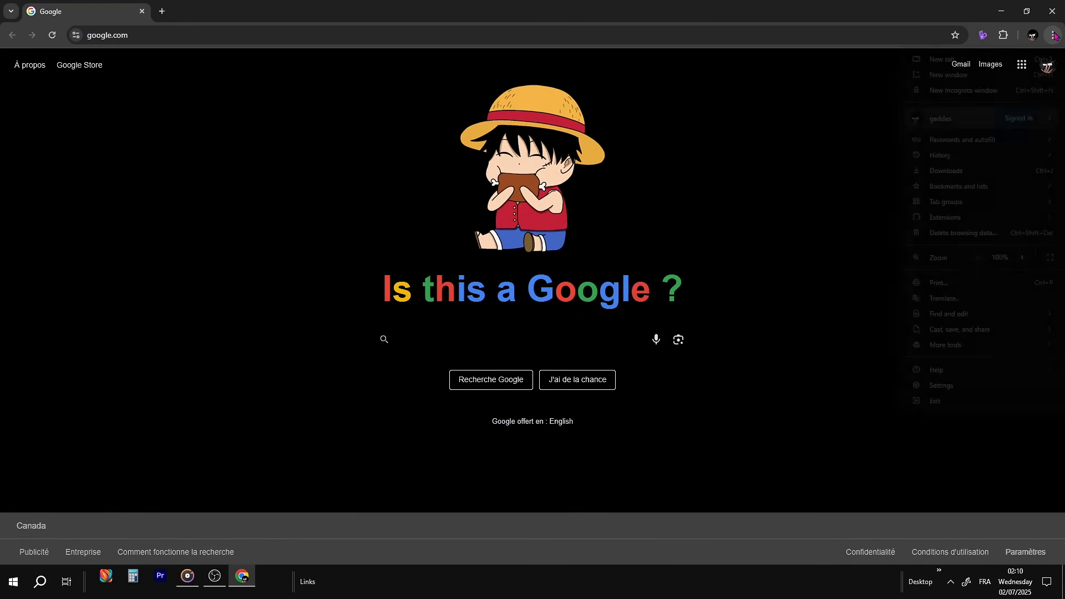
click(944, 386)
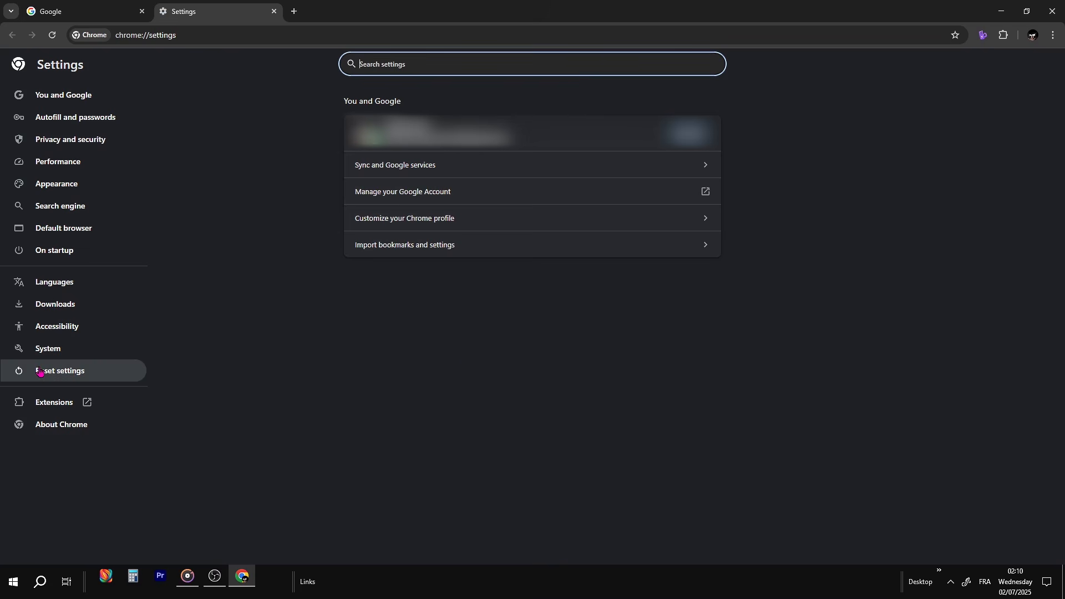
click(51, 351)
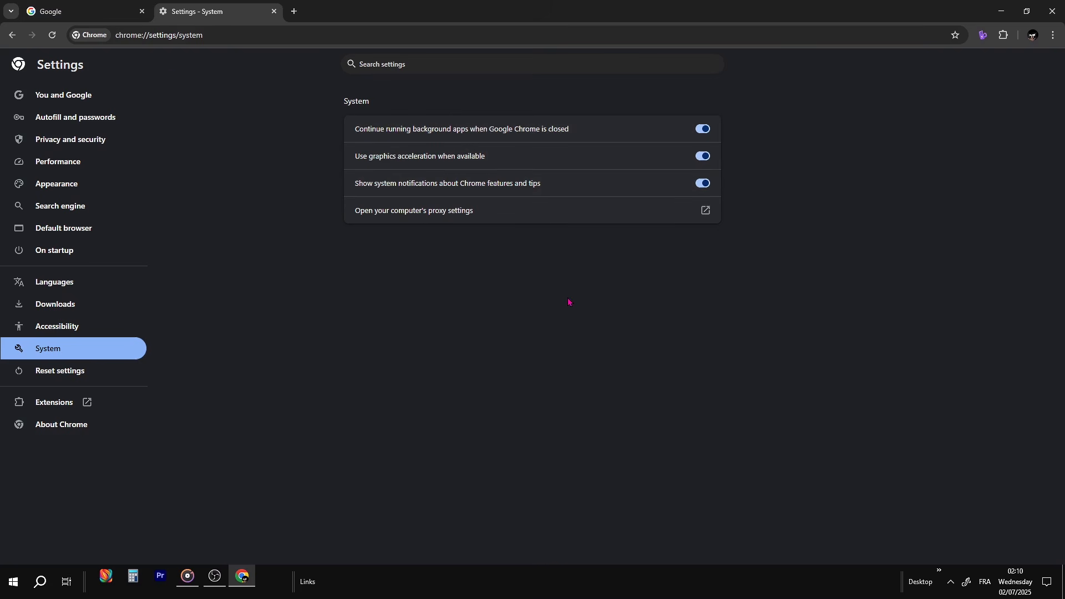
click(700, 131)
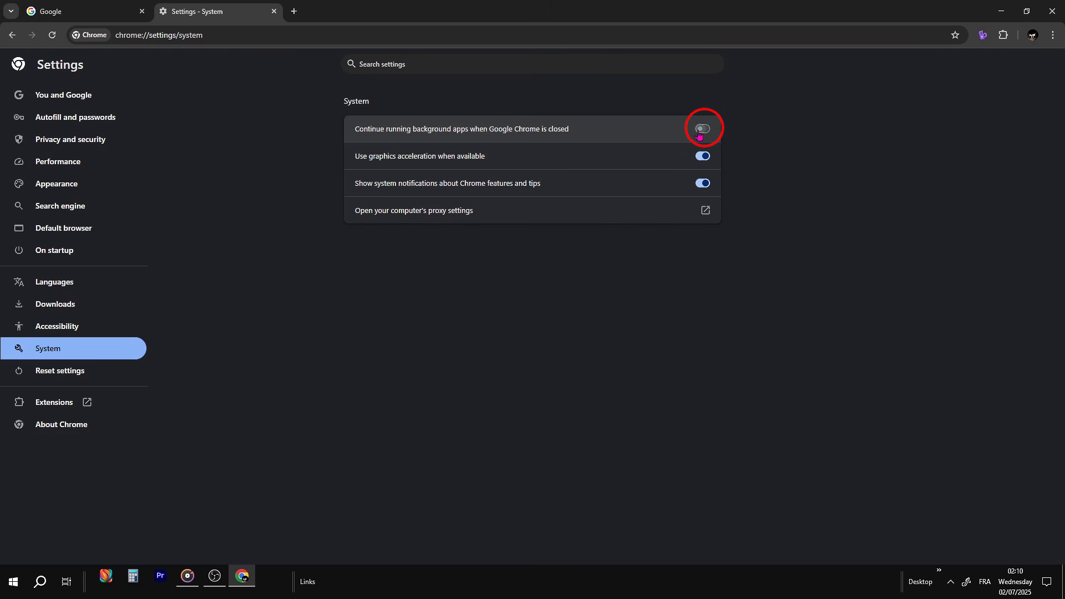
click(703, 183)
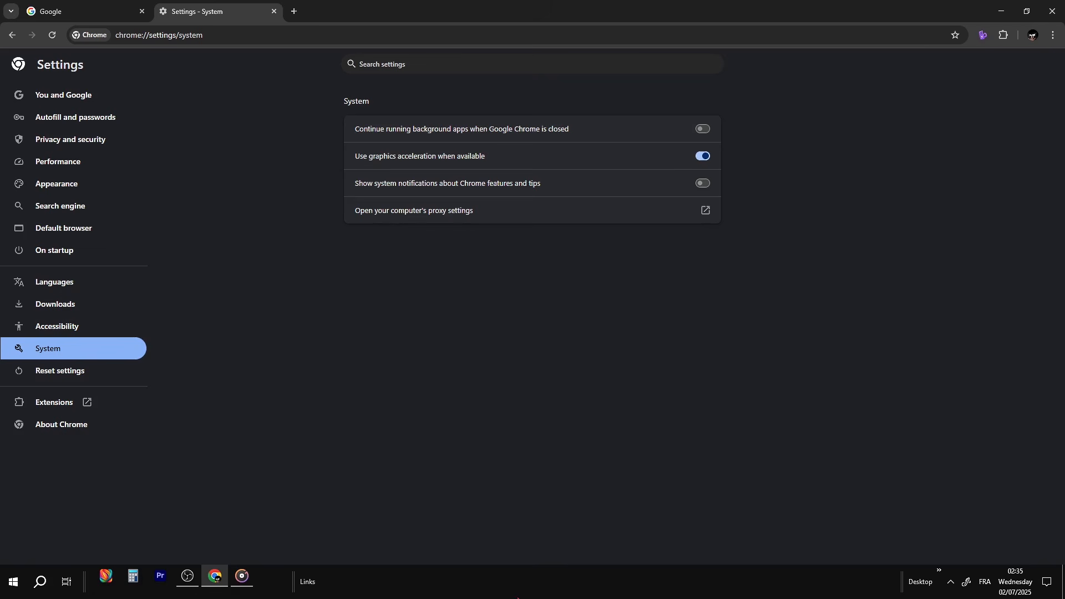
In Chrome's Performance settings, turn on Memory Saver and set it to Maximum
click(96, 170)
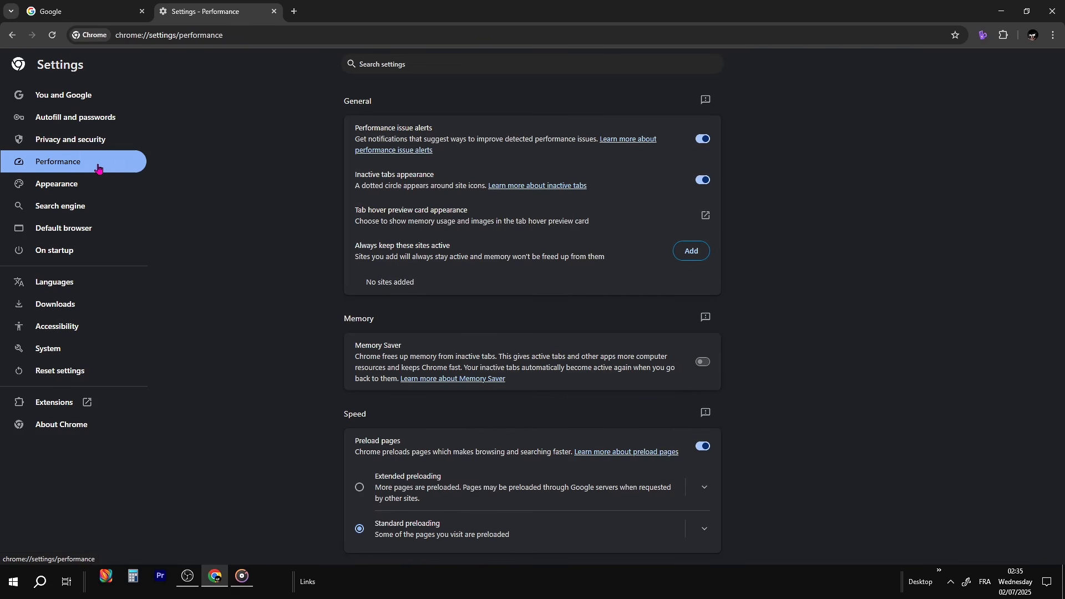
click(703, 362)
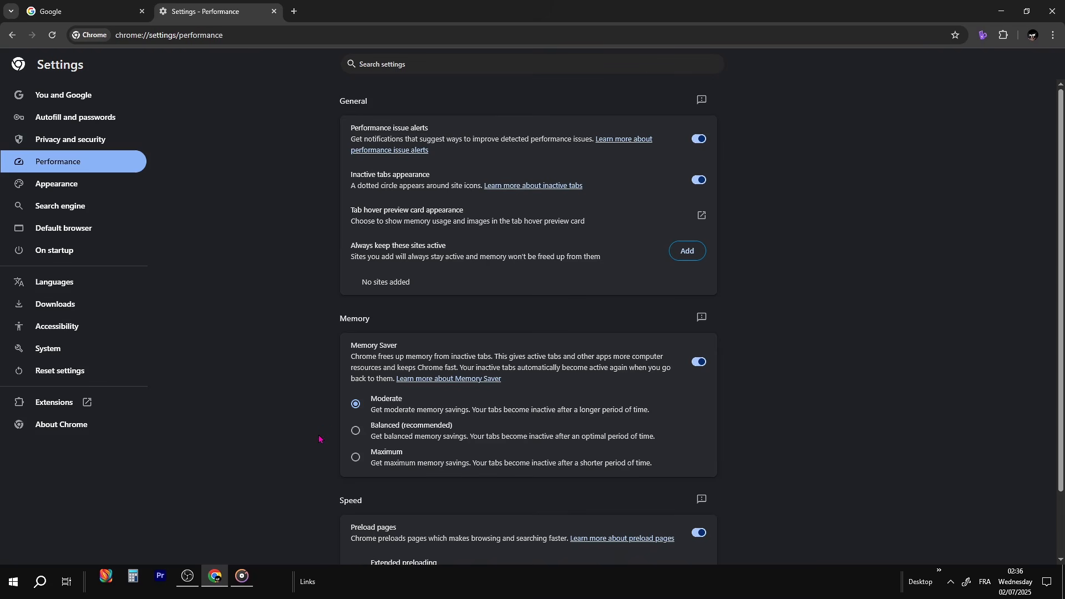
click(354, 460)
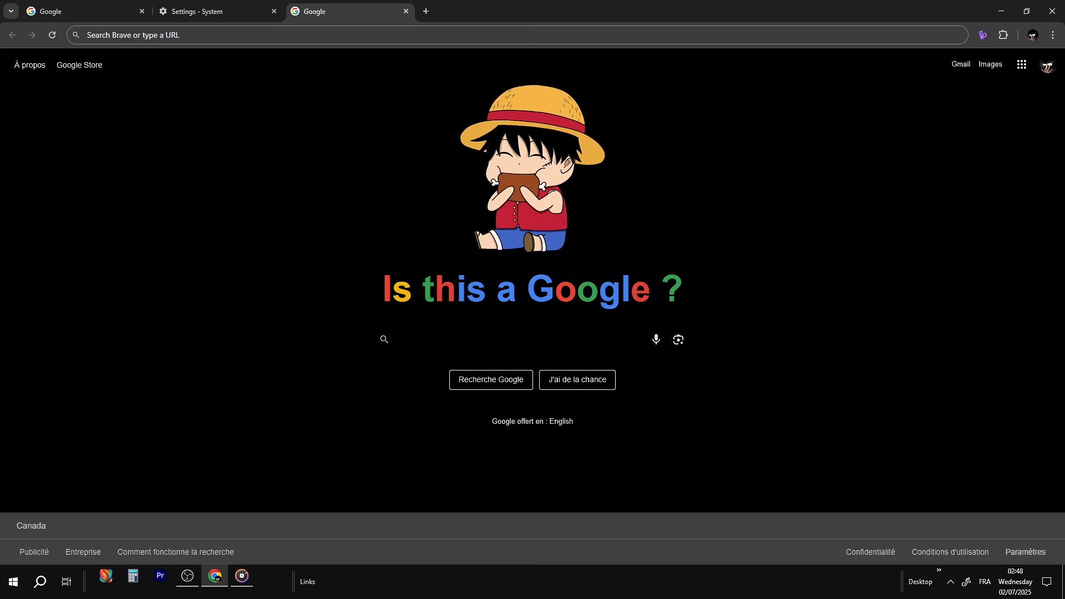
Open the Chrome experiments page at chrome://flags
click(201, 35)
text(chrome:)
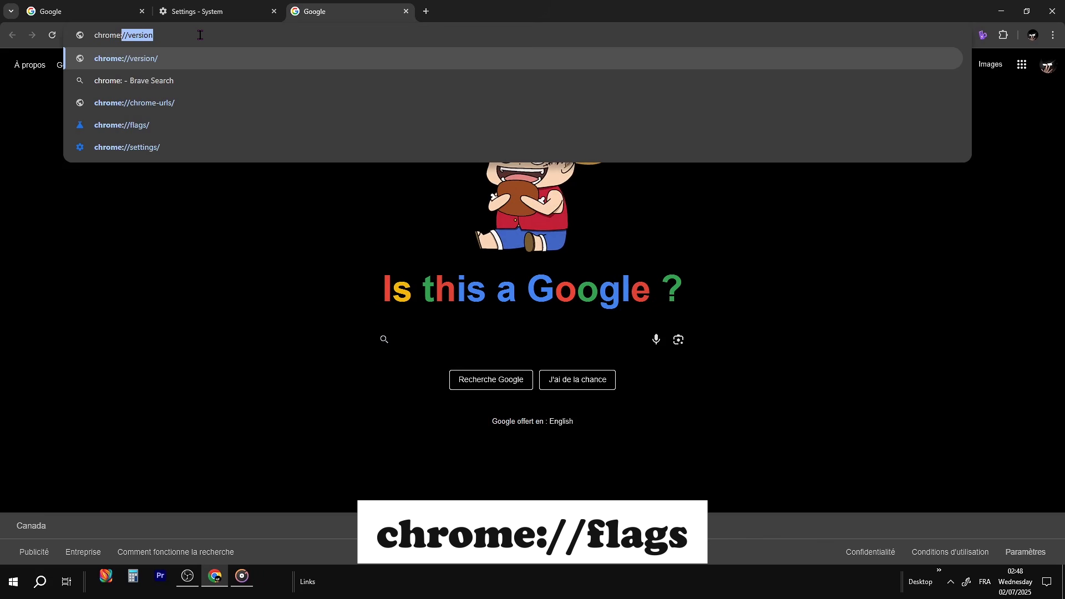
text(//flags)
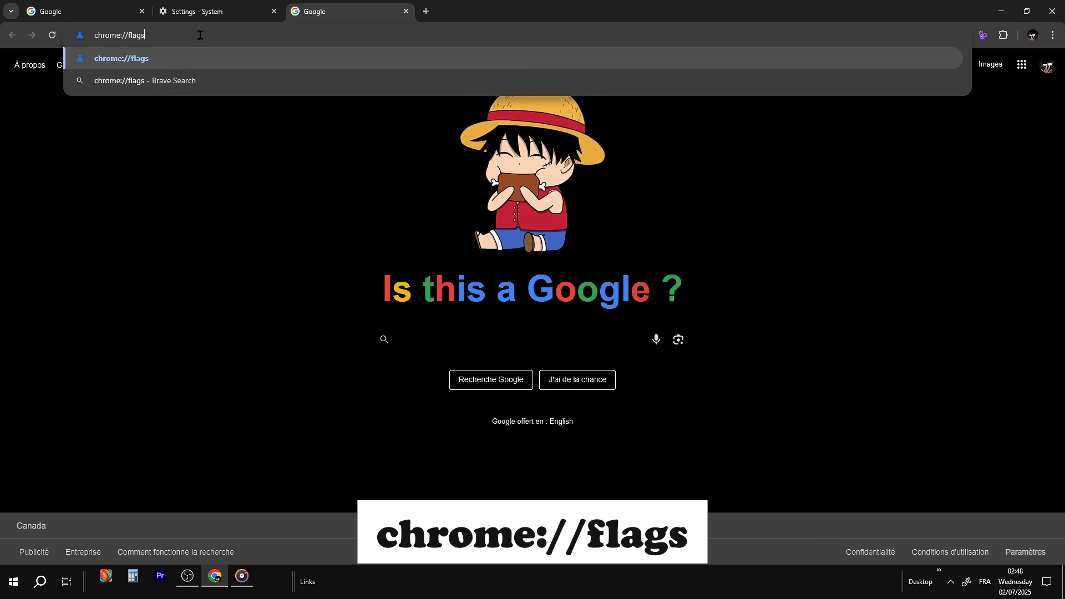
key(Return)
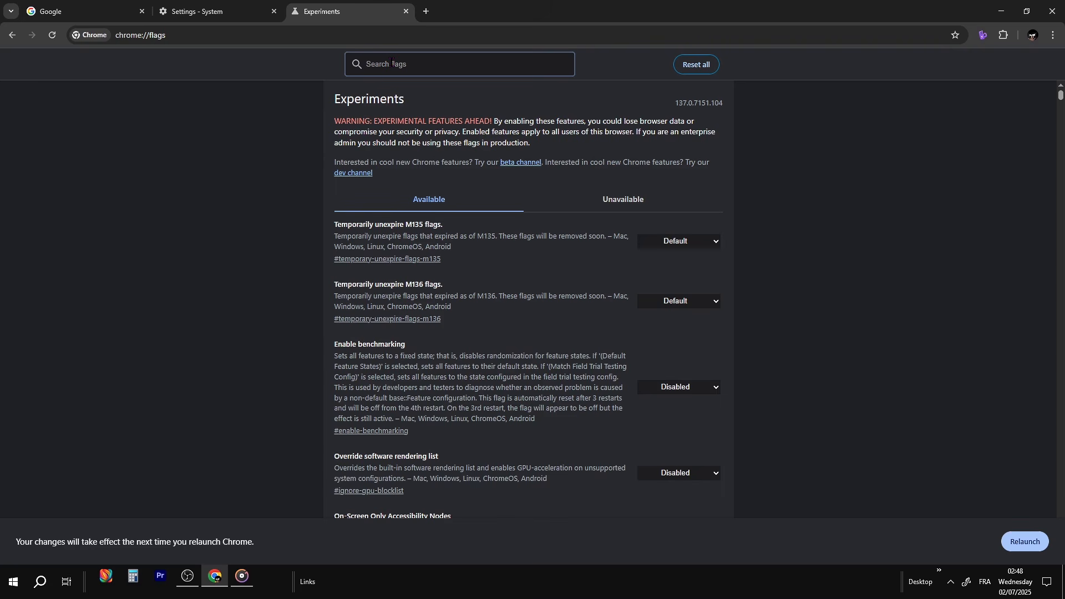
Search the flags for "Zero-copy rasterizer" and set that flag to Enabled
text(Zero-copy rasterizer)
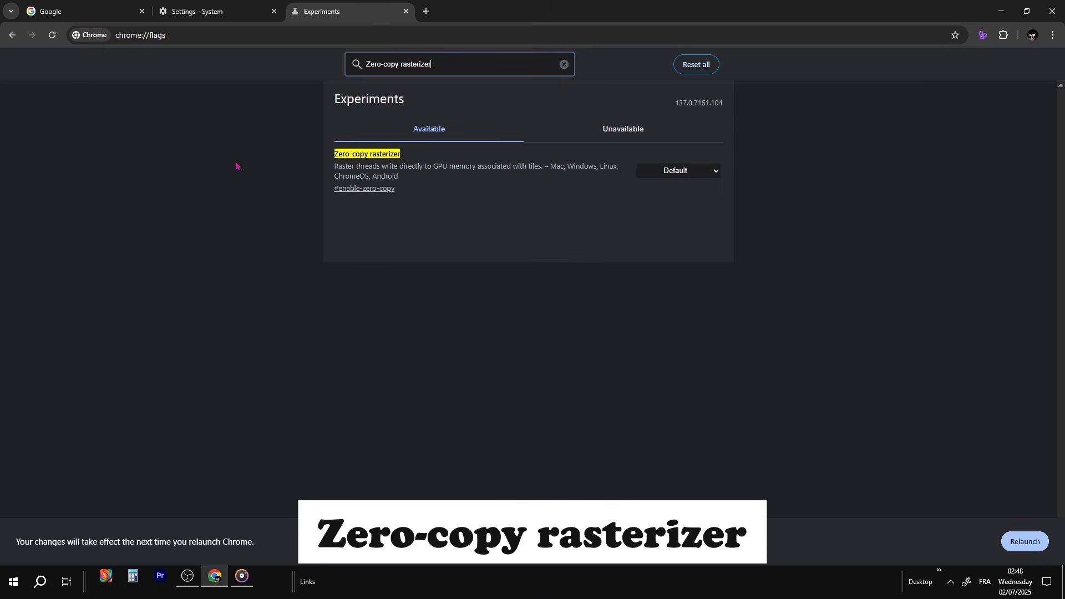
click(693, 170)
click(675, 202)
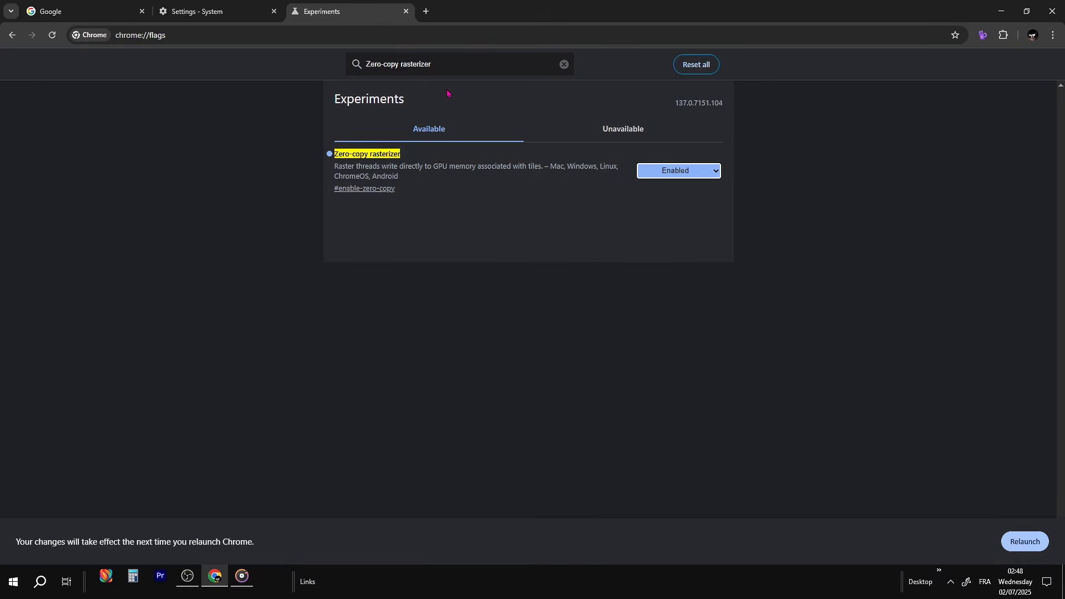
Find the GPU rasterization flag, set it to Enabled, and relaunch Chrome to apply the flag changes
click(439, 72)
key(ctrl+a)
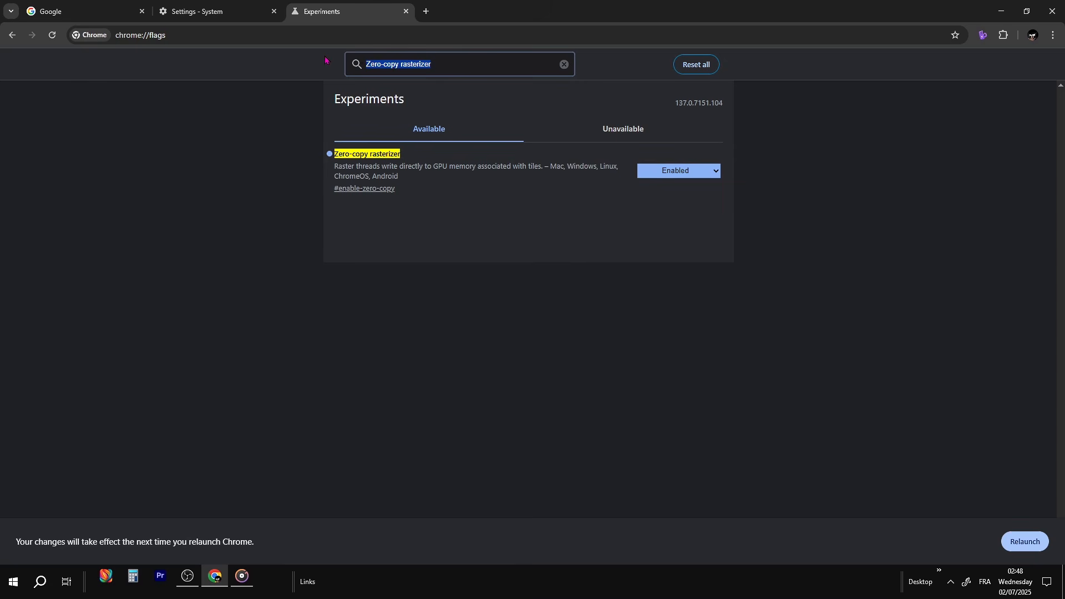
text(Gpu )
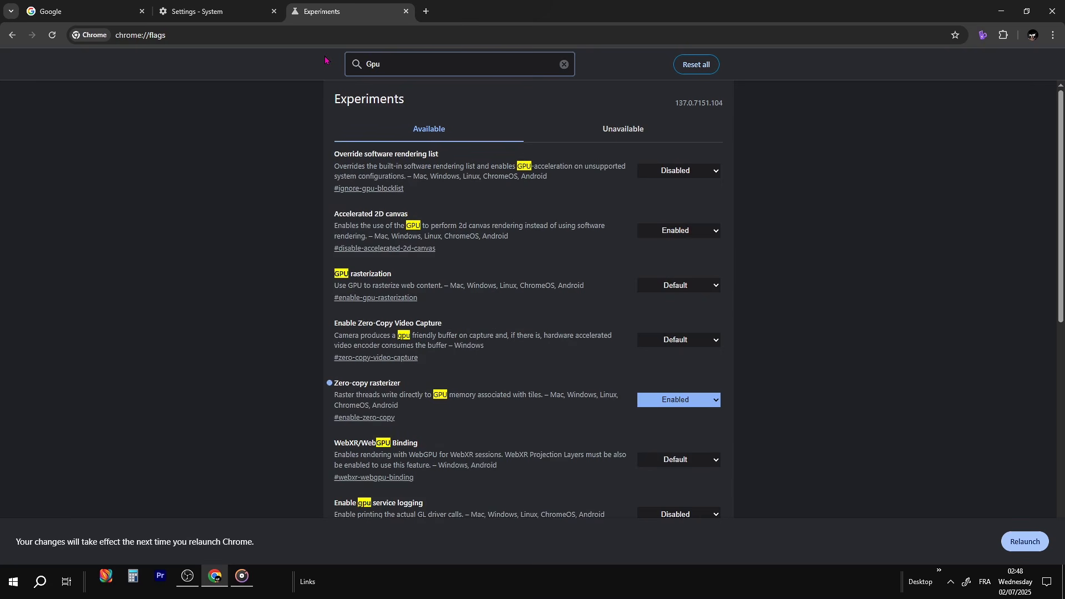
text(raste)
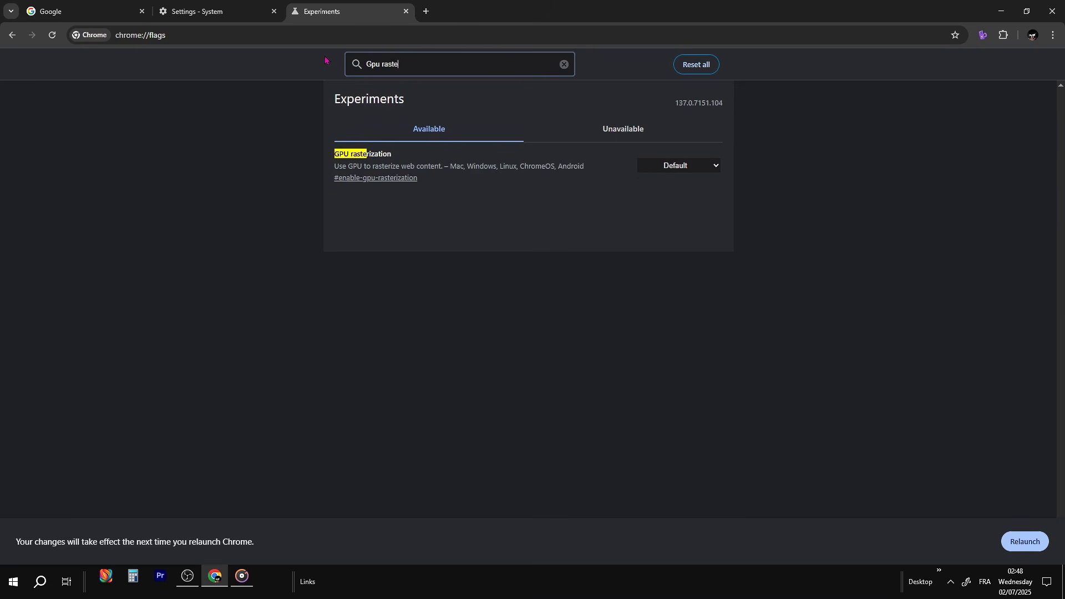
click(689, 166)
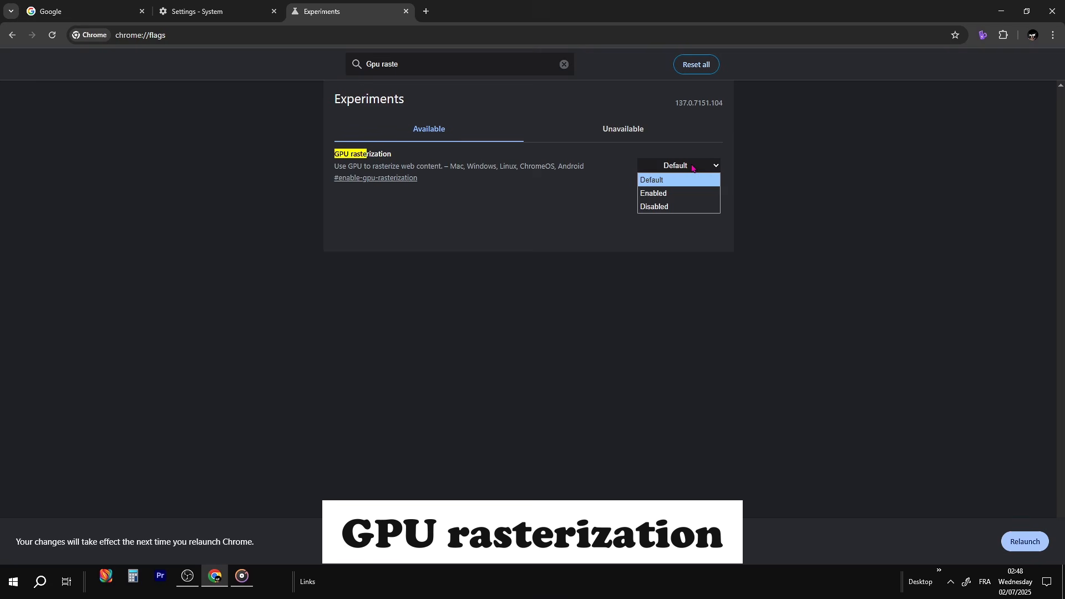
click(690, 194)
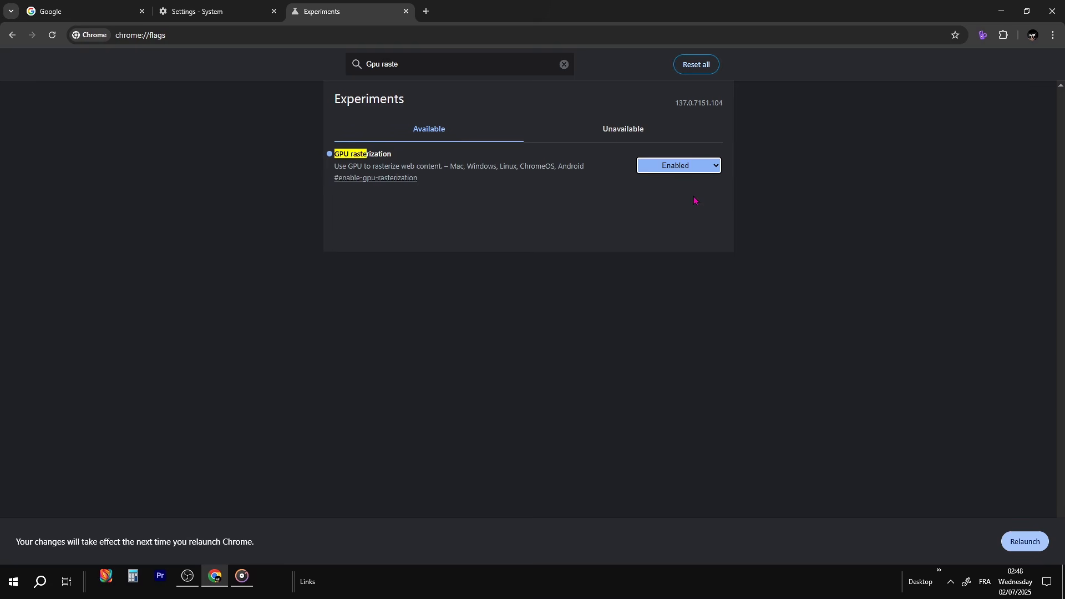
click(1025, 546)
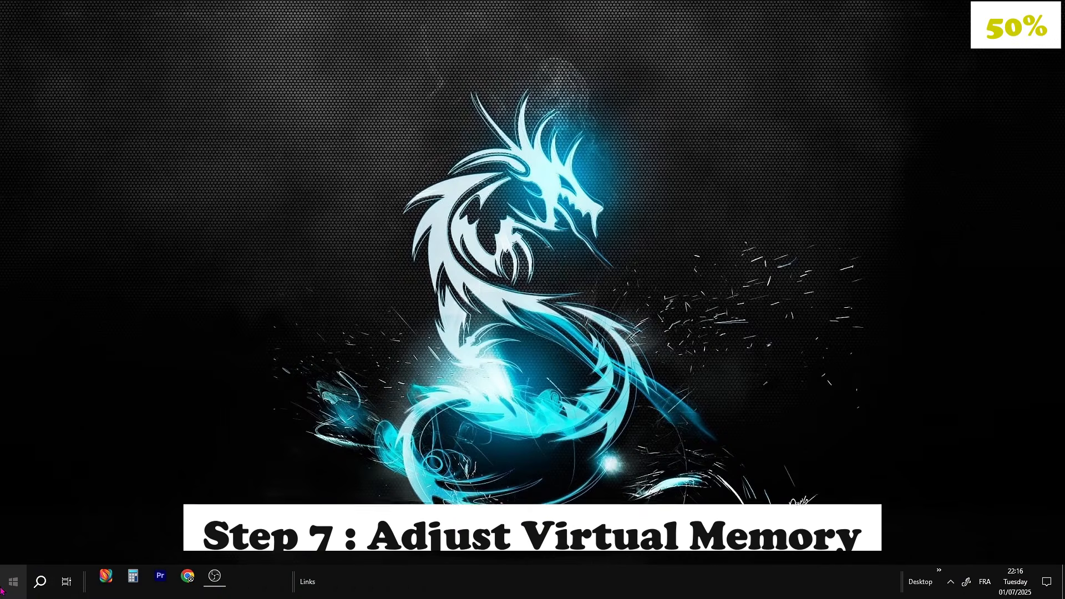
Search Windows for "adju" and open Adjust the appearance and performance of Windows
click(2, 591)
text(adju)
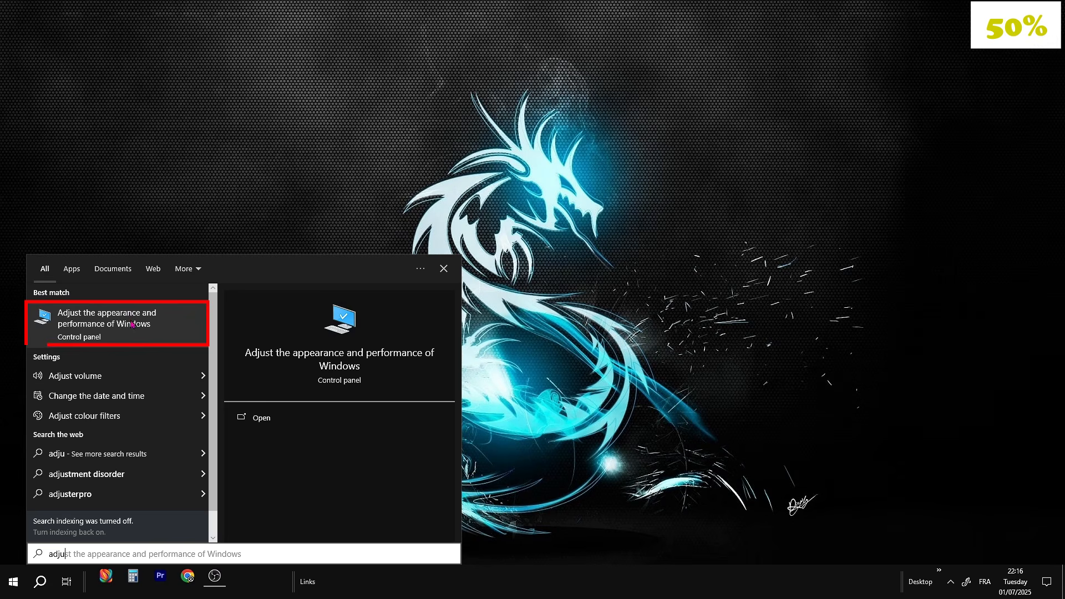
click(132, 325)
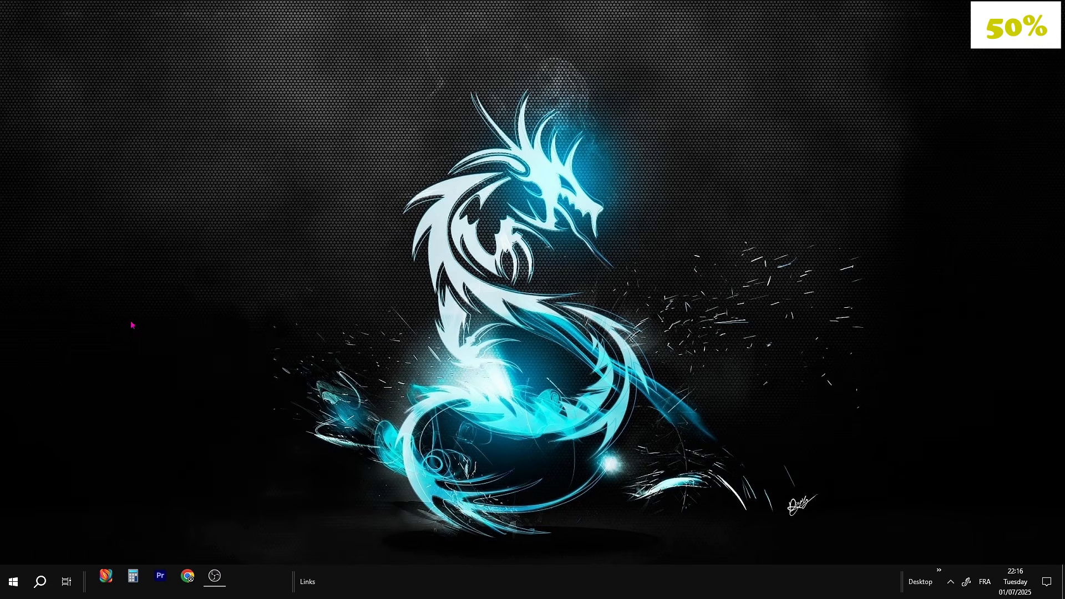
Open the Virtual Memory settings from the advanced performance options
mouse_move(190, 52)
mouse_down()
mouse_move(470, 110)
mouse_move(543, 111)
mouse_up()
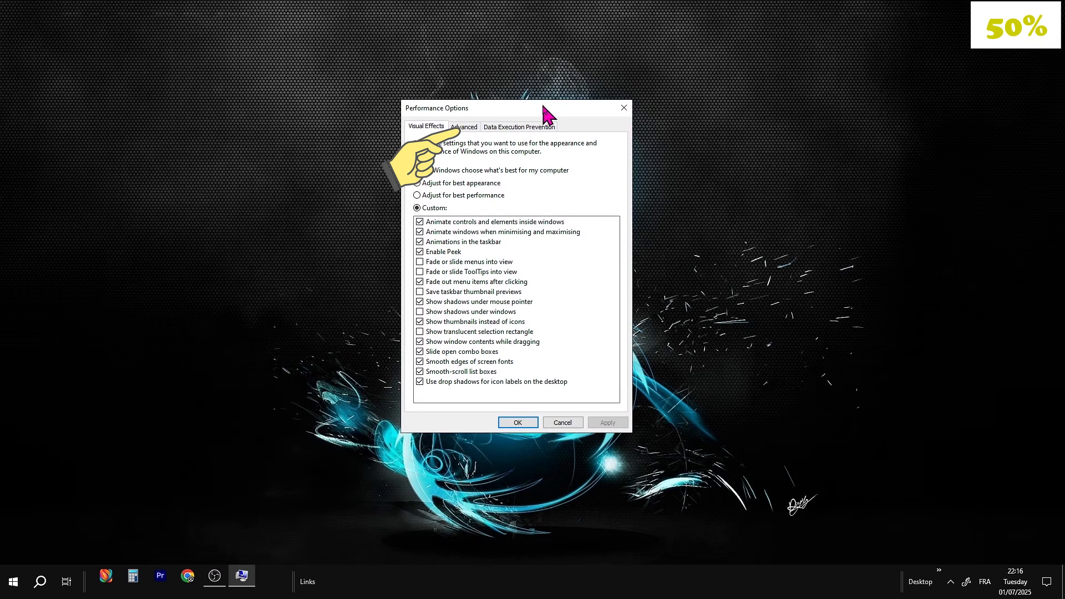
click(465, 127)
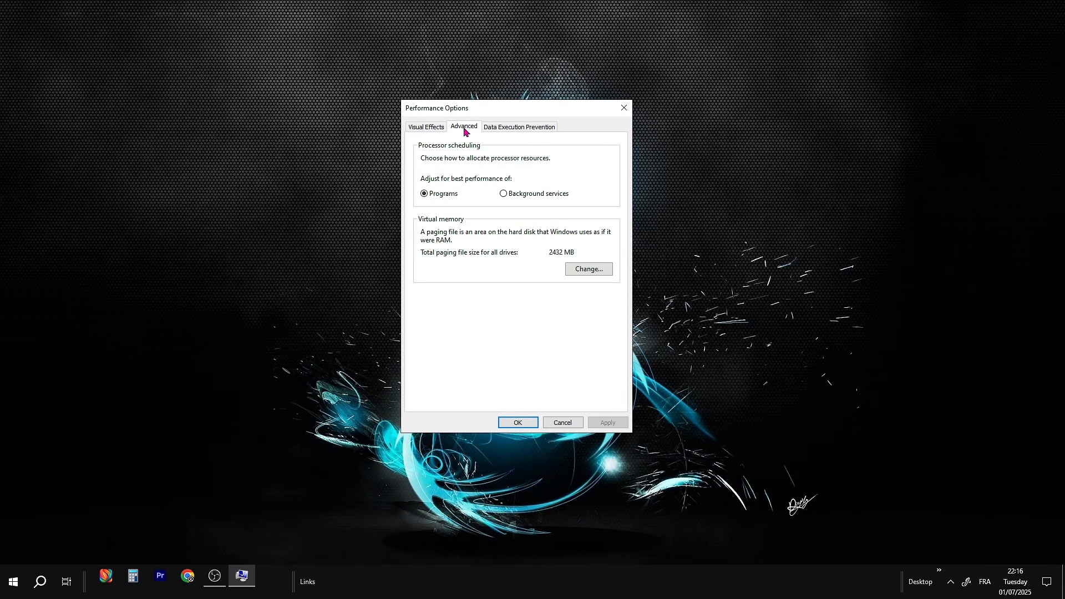
click(583, 270)
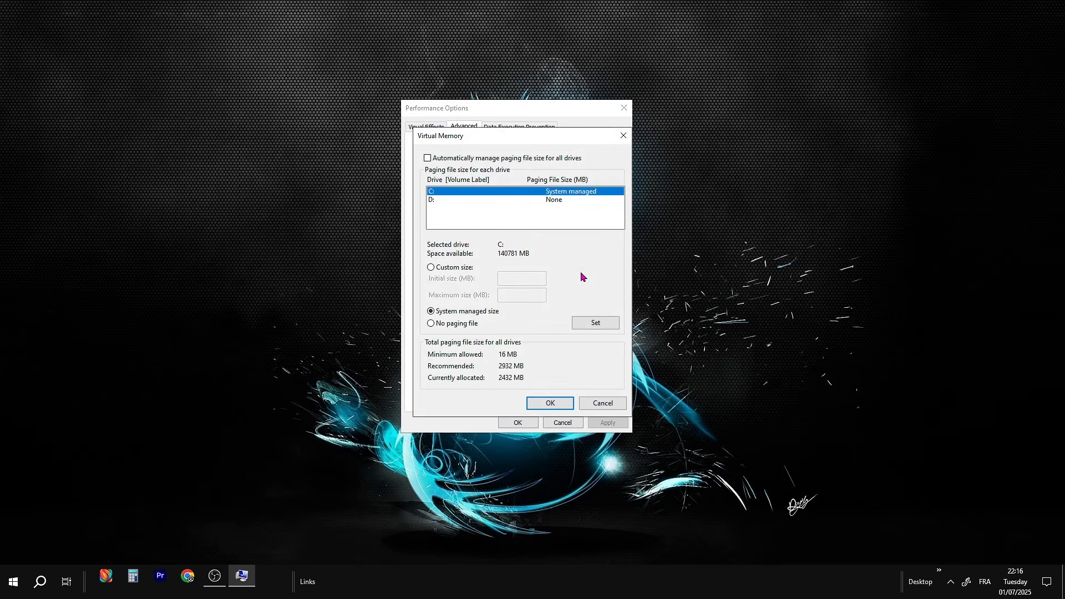
drag(512, 138, 517, 118)
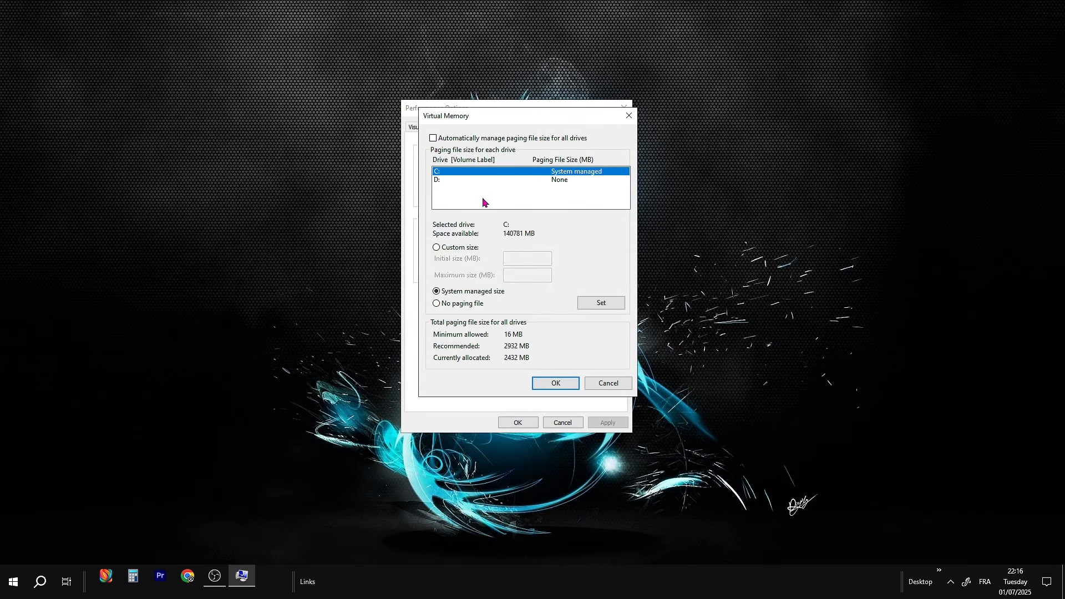
Set a custom paging file size for drive C: with an initial size of 16384 MB and a maximum of 32768 MB
click(436, 250)
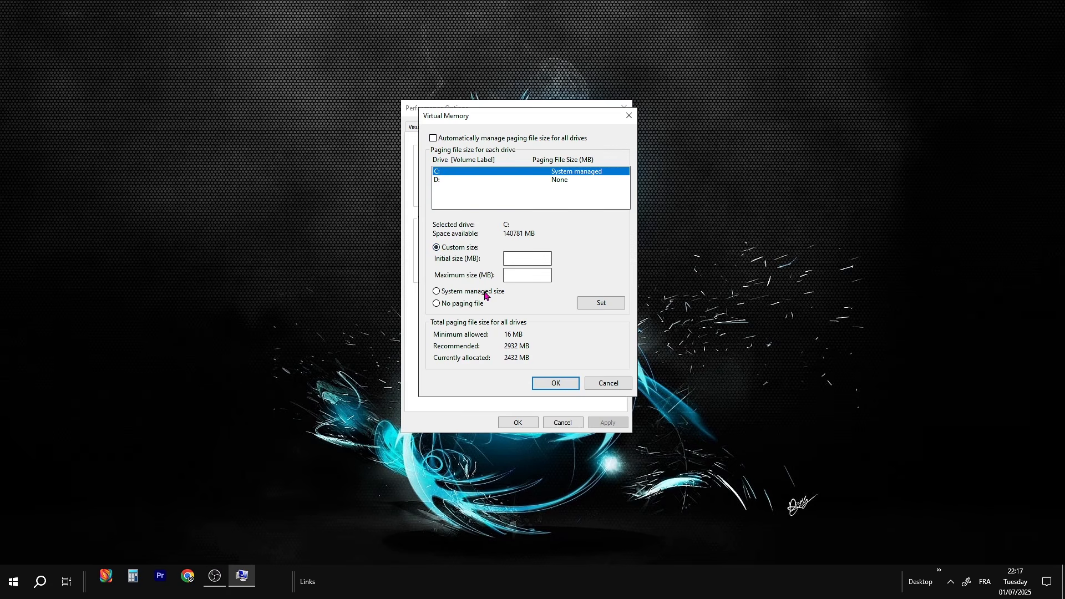
click(529, 259)
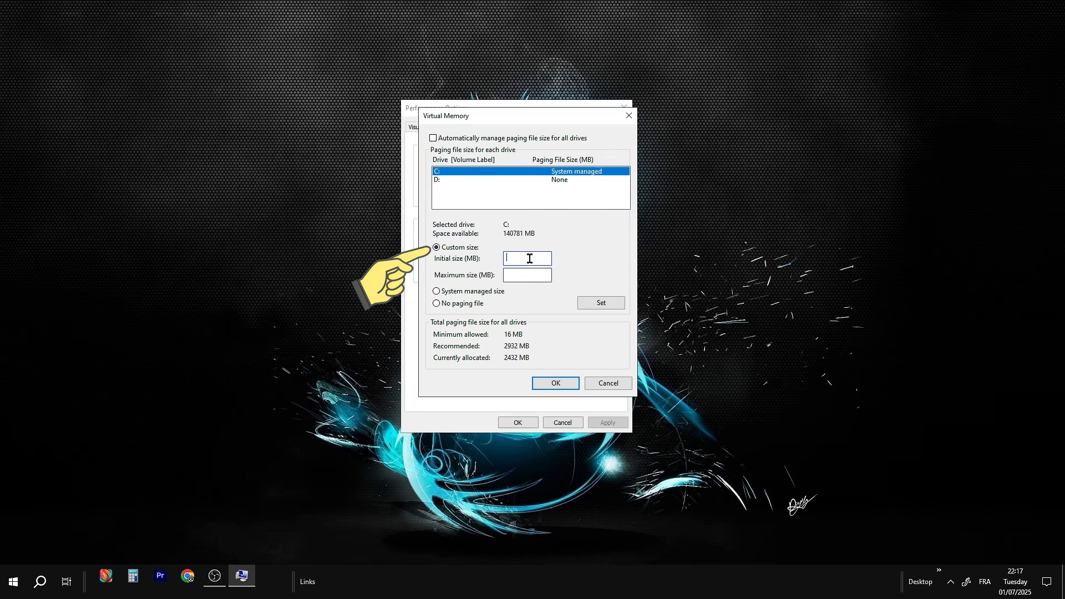
text(16384)
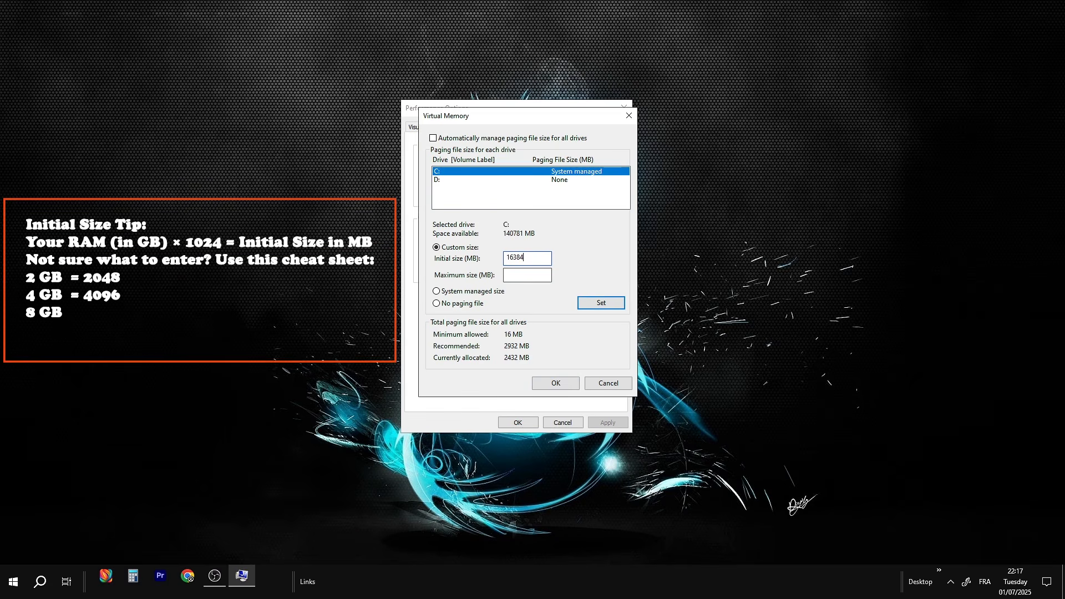
click(531, 275)
text(32768)
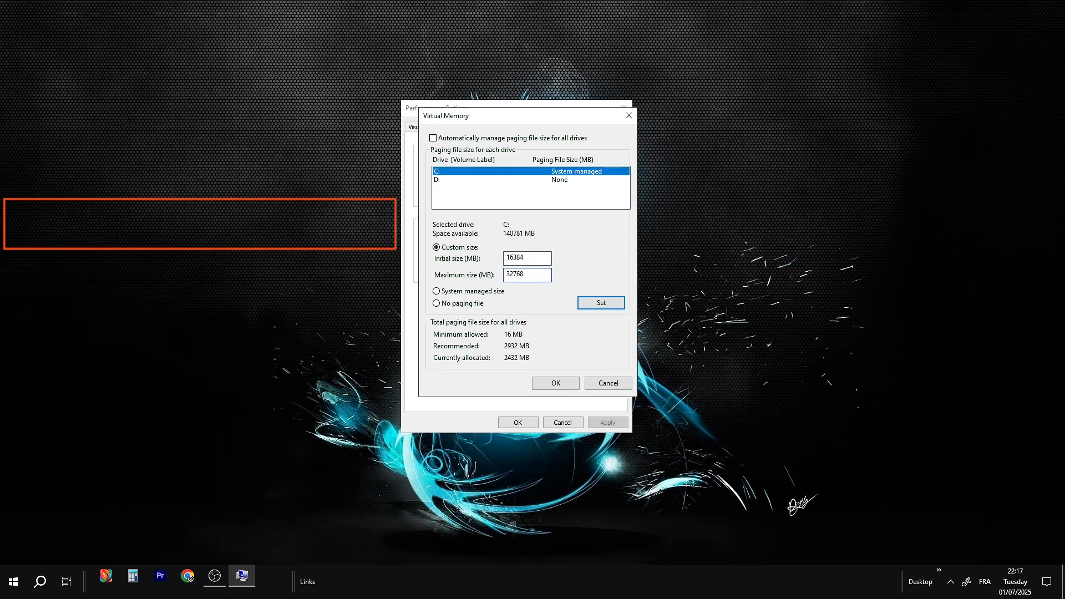
click(602, 303)
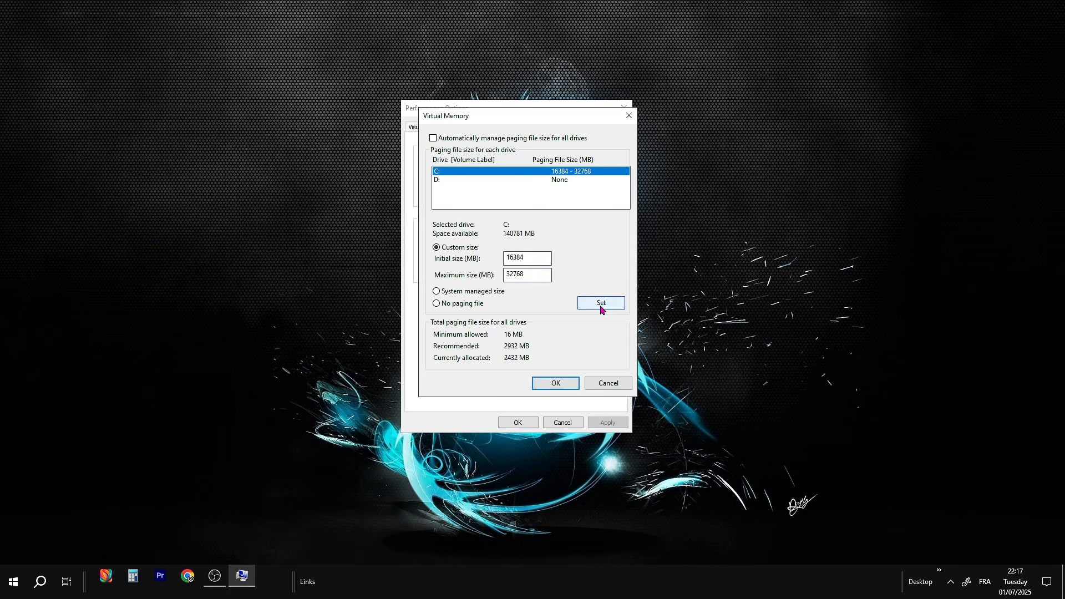
Confirm the virtual memory change, acknowledge the restart notice and close Performance Options
click(554, 384)
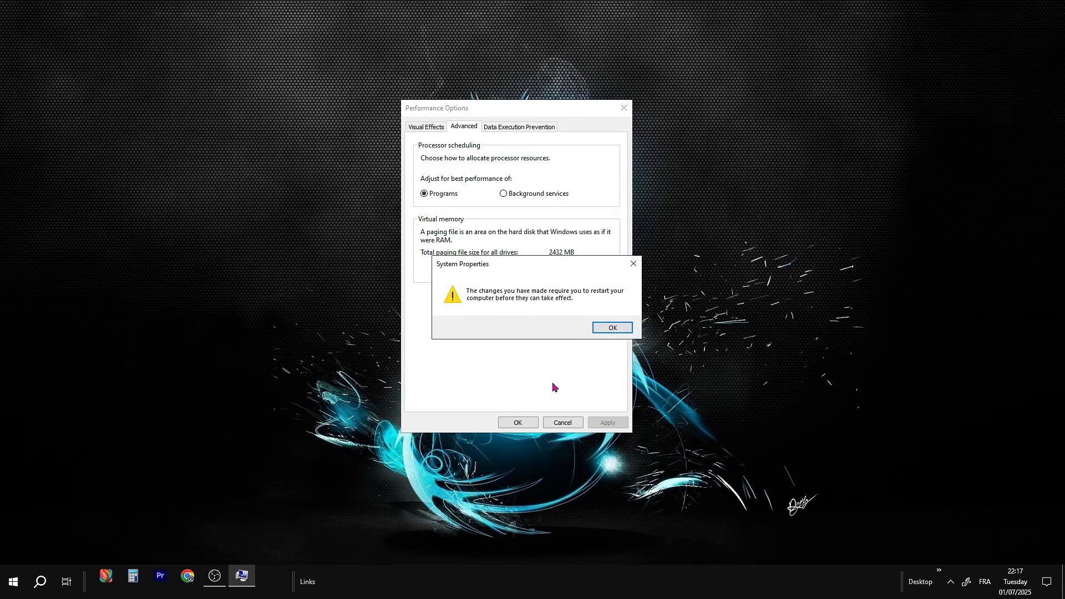
click(606, 331)
click(605, 424)
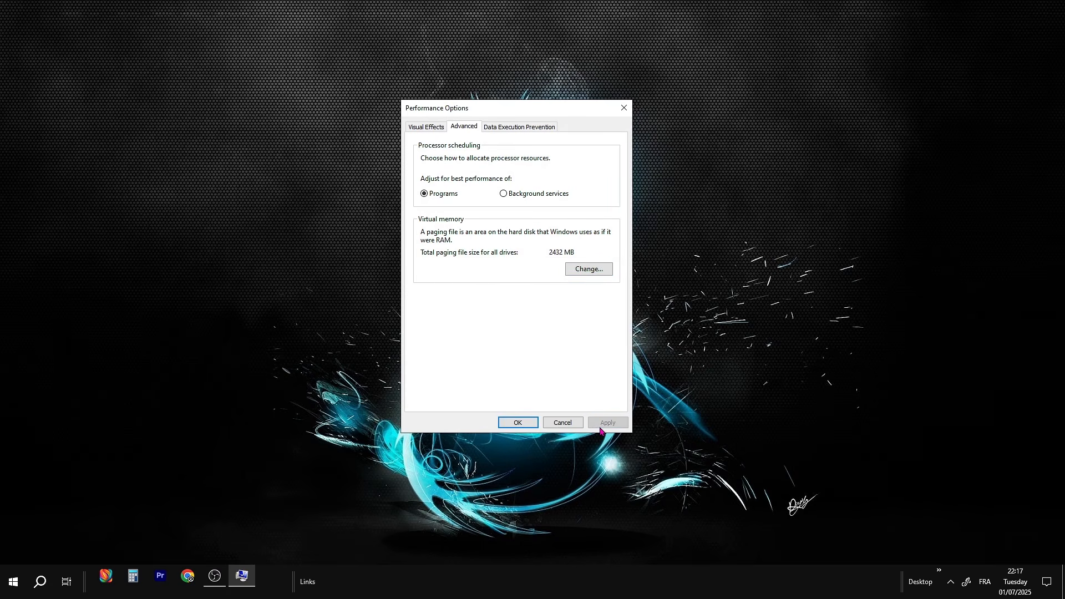
click(520, 425)
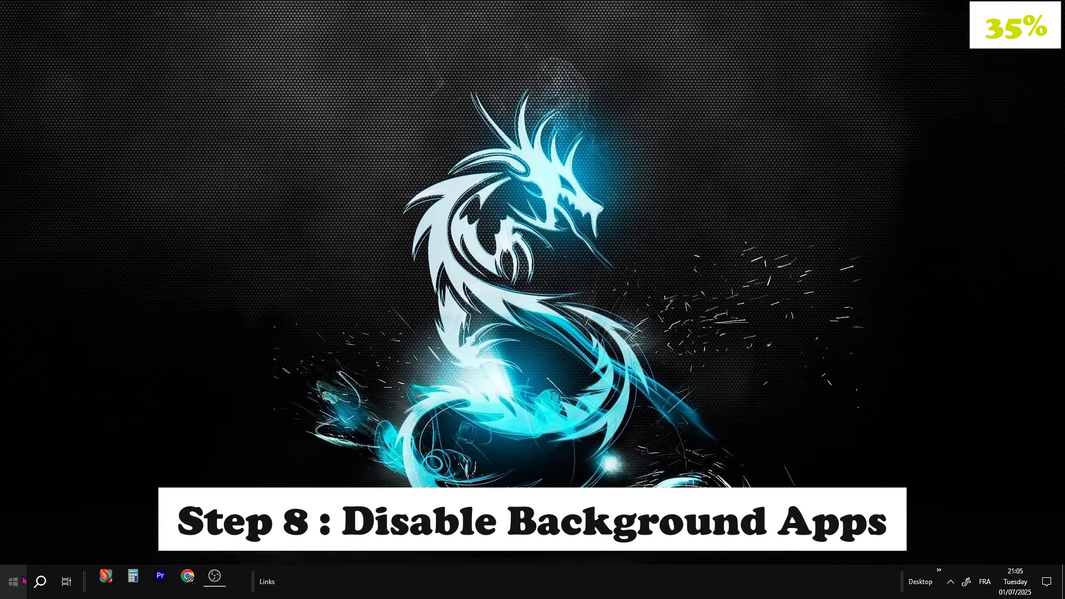
Search Windows for "backgr" and open the Background apps settings
click(24, 581)
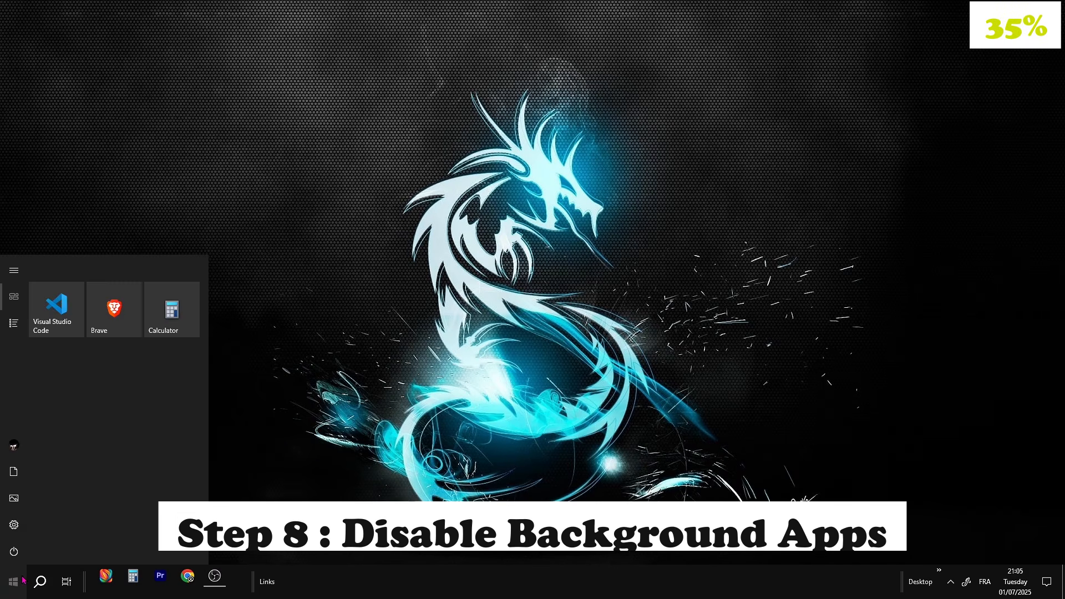
text(backgr)
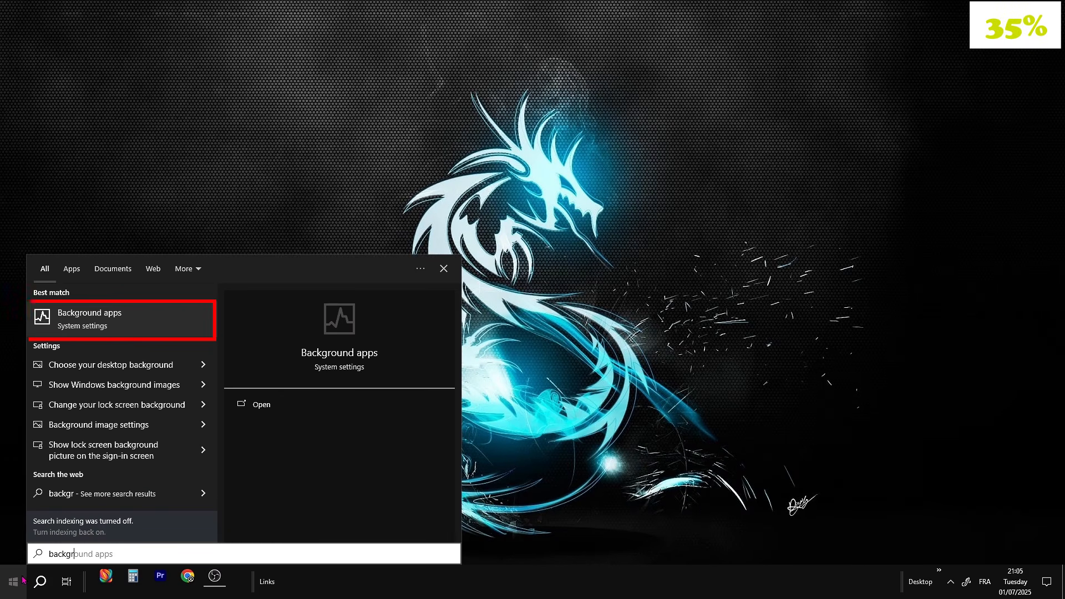
click(132, 327)
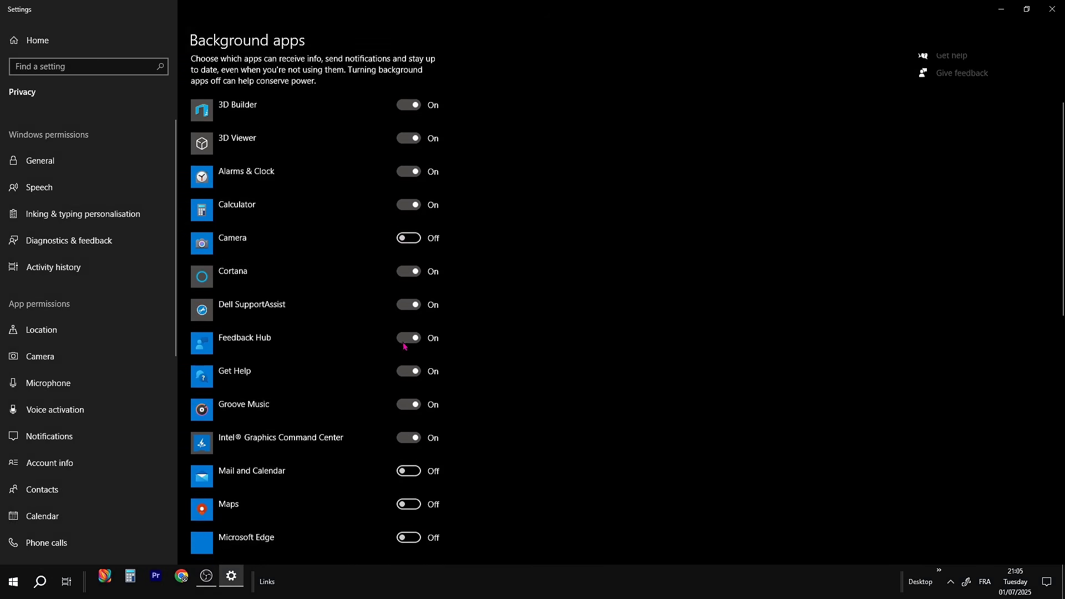
Turn off background activity for 3D Viewer, 3D Builder, Alarms & Clock and Calculator, and switch off letting apps run in the background
click(409, 246)
click(409, 213)
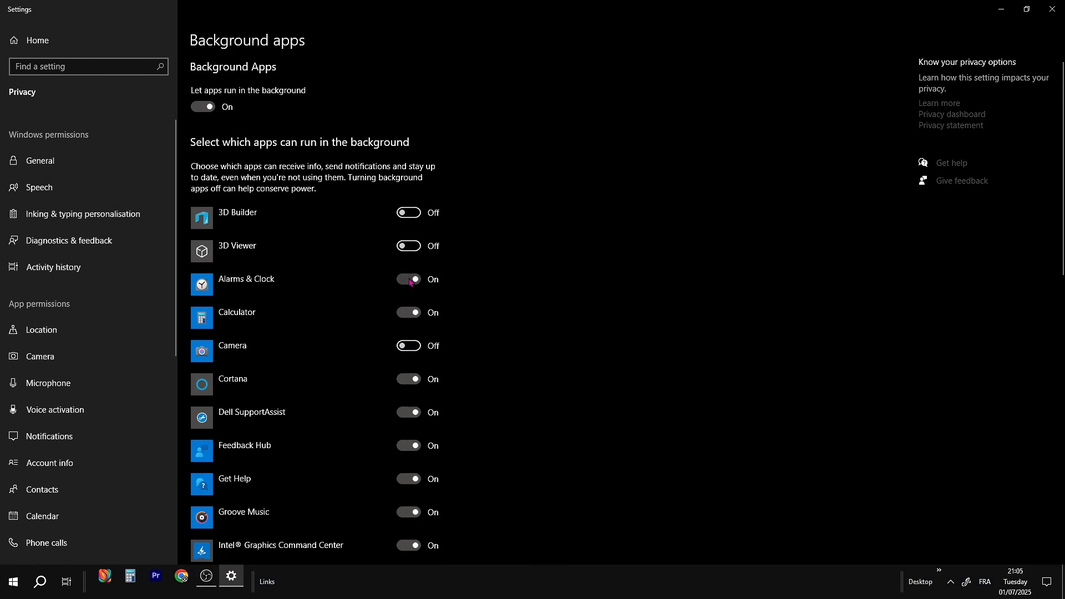
click(409, 280)
click(409, 313)
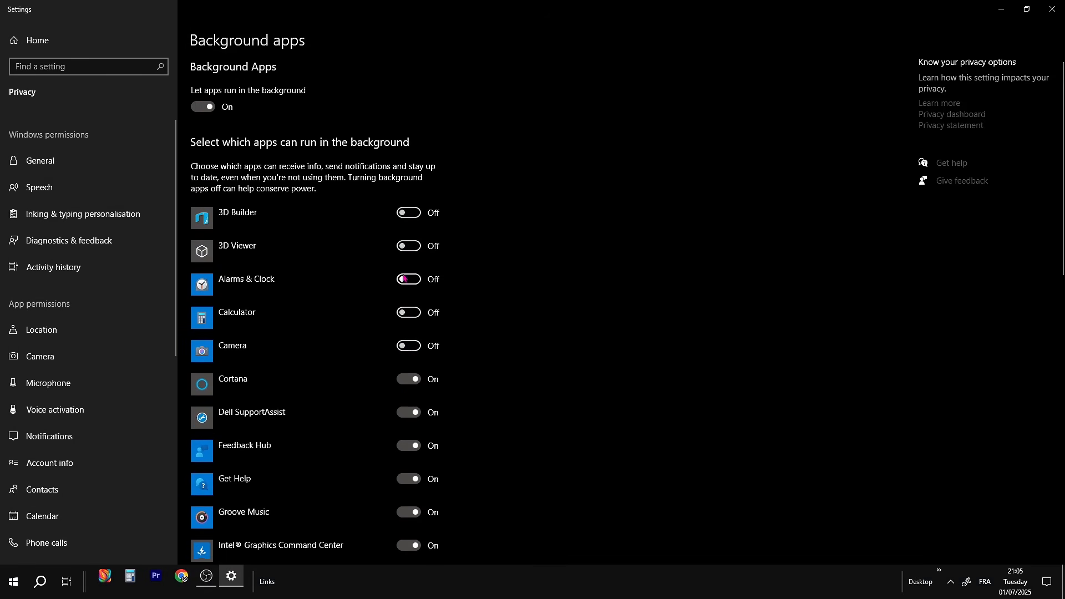
click(205, 106)
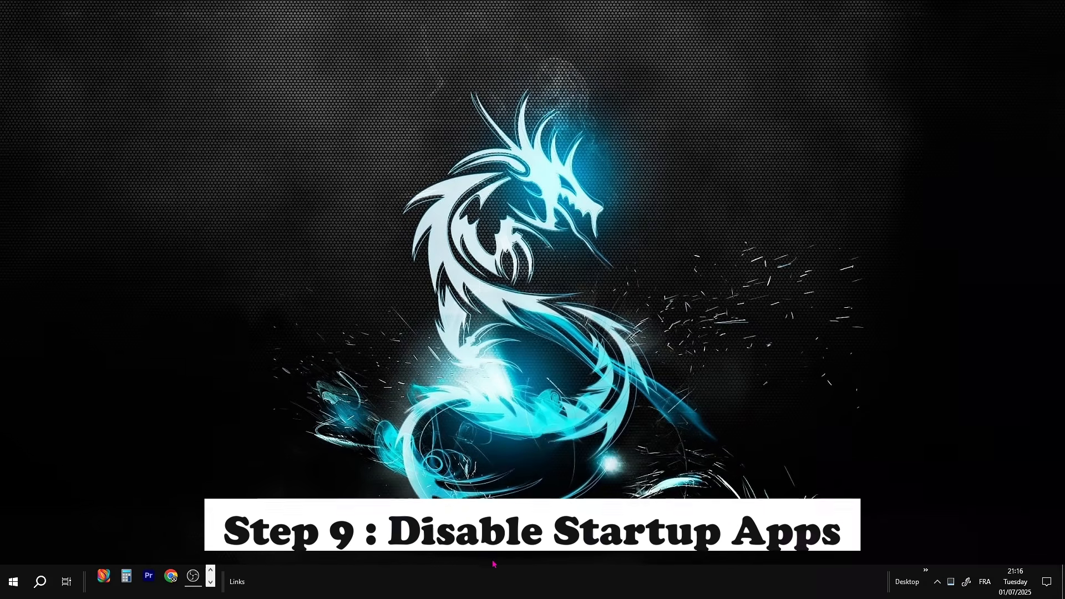
Open Task Manager and show its list of start-up apps
right_click(494, 581)
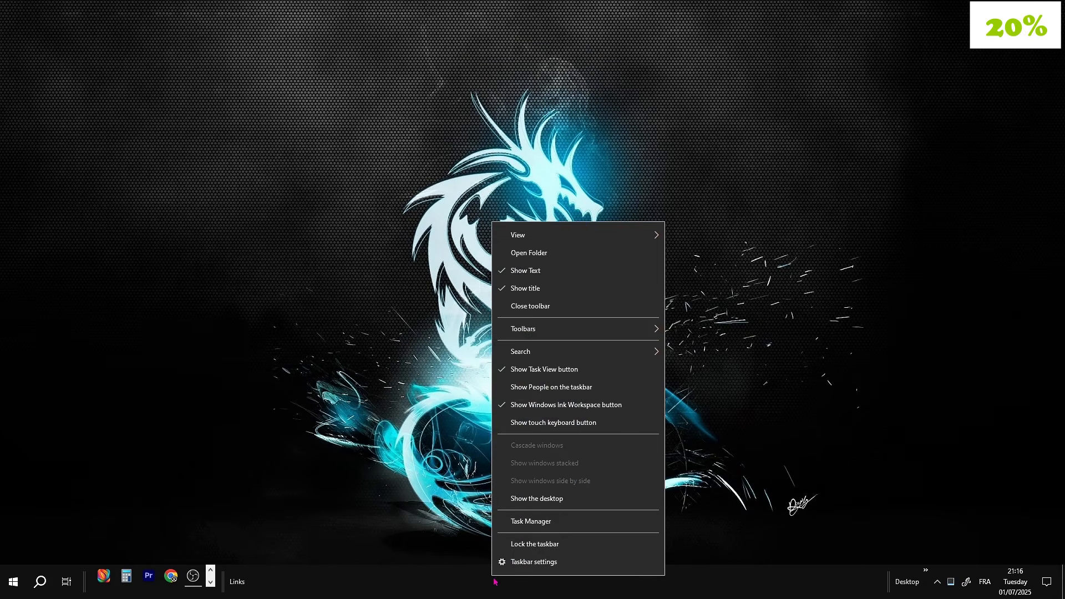
click(496, 518)
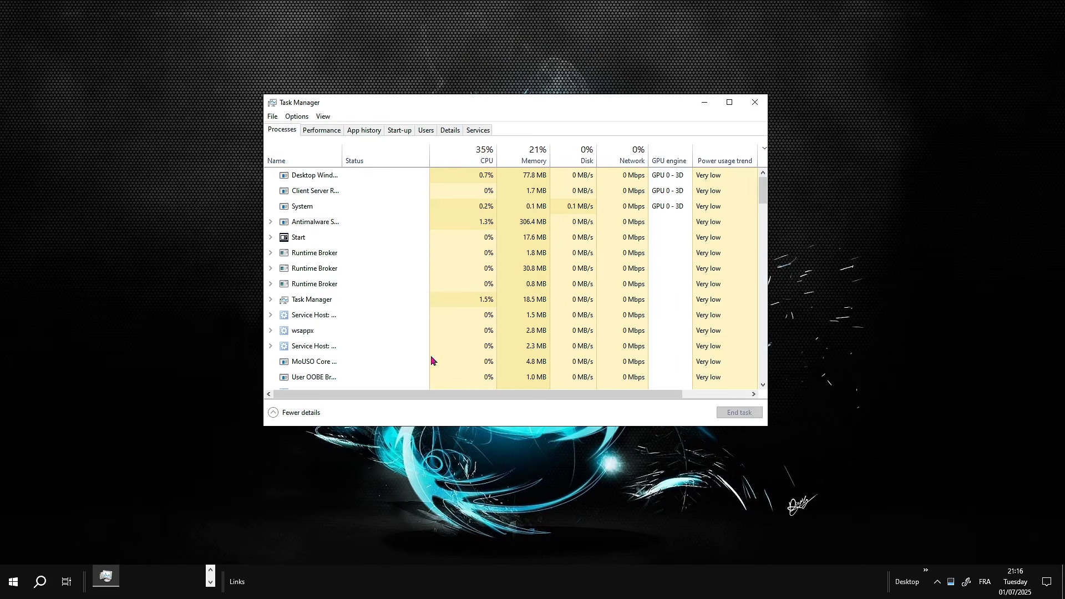
click(403, 131)
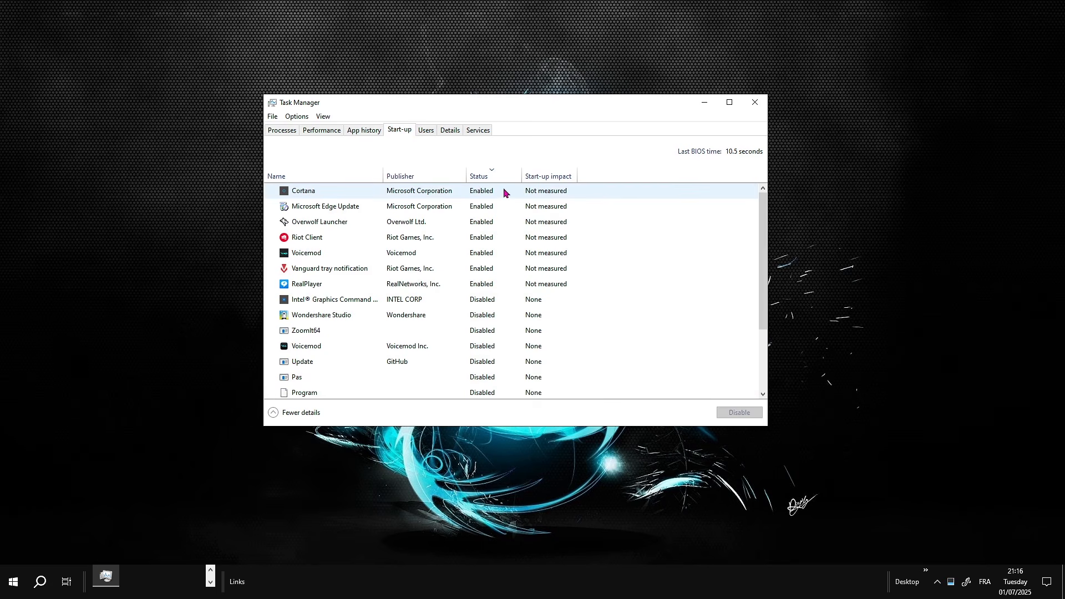
Disable Cortana, Overwolf Launcher and Riot Client from running at start-up
click(482, 194)
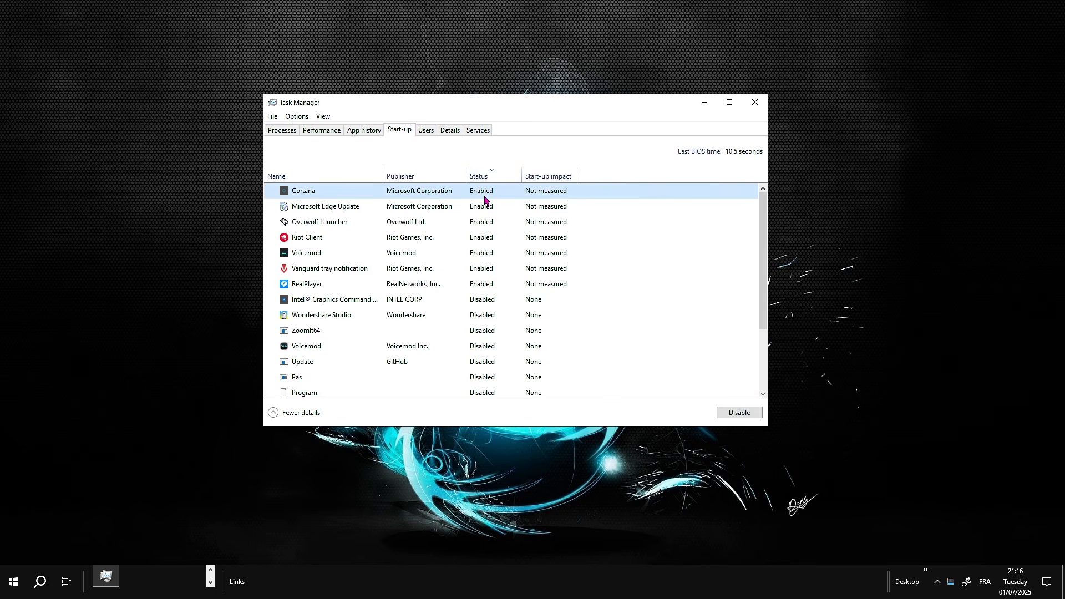
right_click(485, 195)
click(503, 206)
right_click(497, 206)
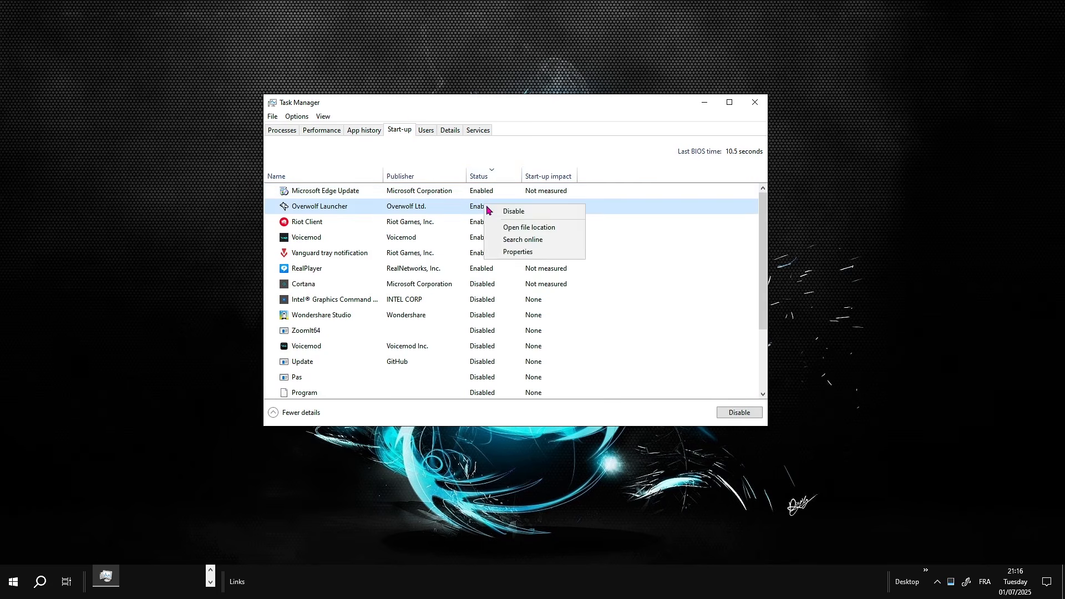
click(507, 210)
right_click(481, 223)
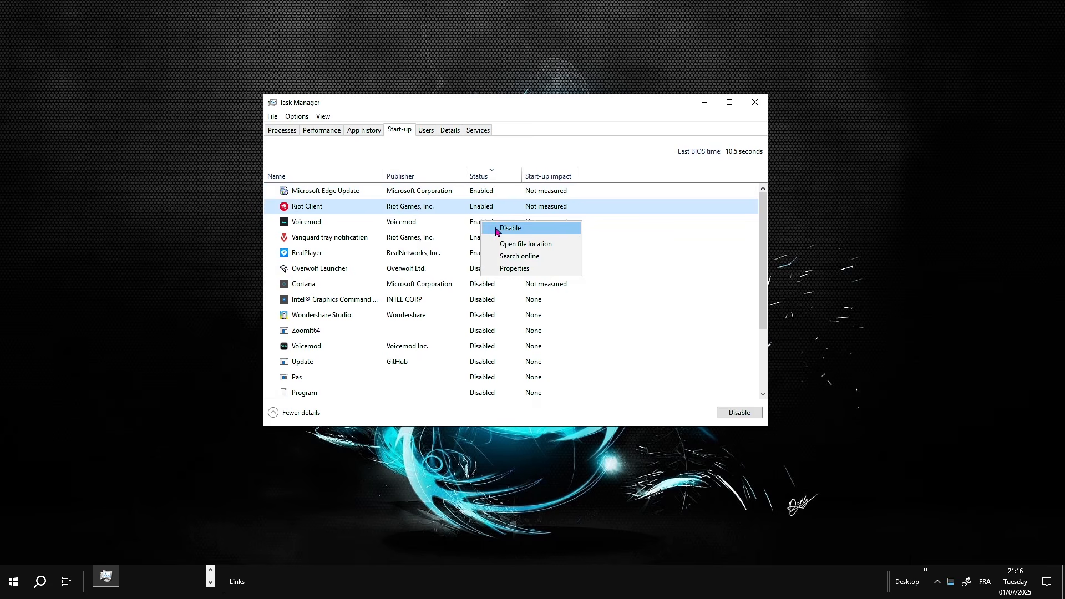
click(500, 230)
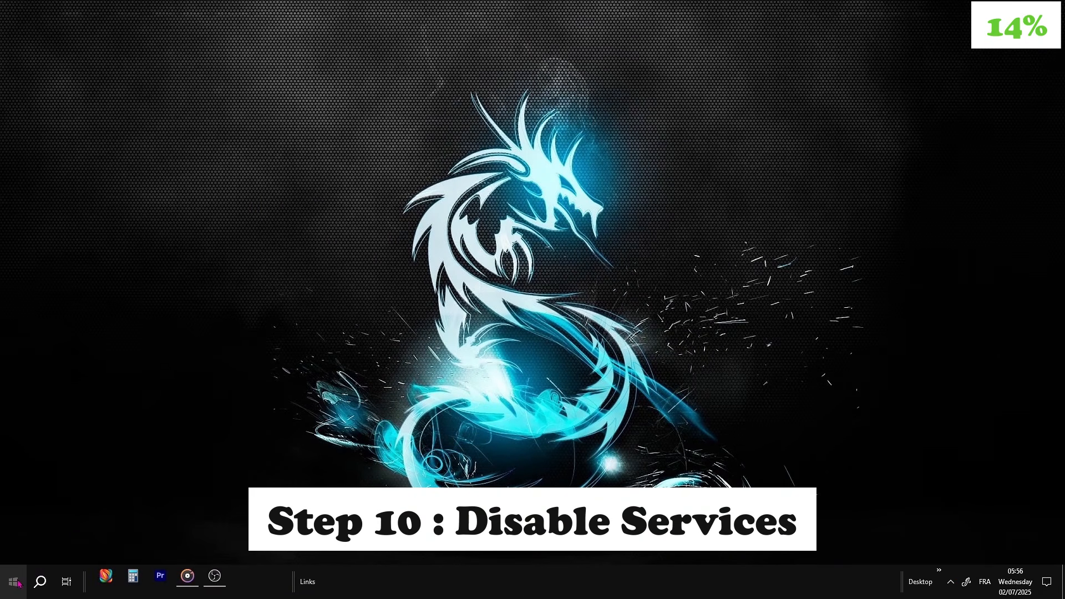
Search Windows for "service" and open the Services app
click(16, 580)
text(service)
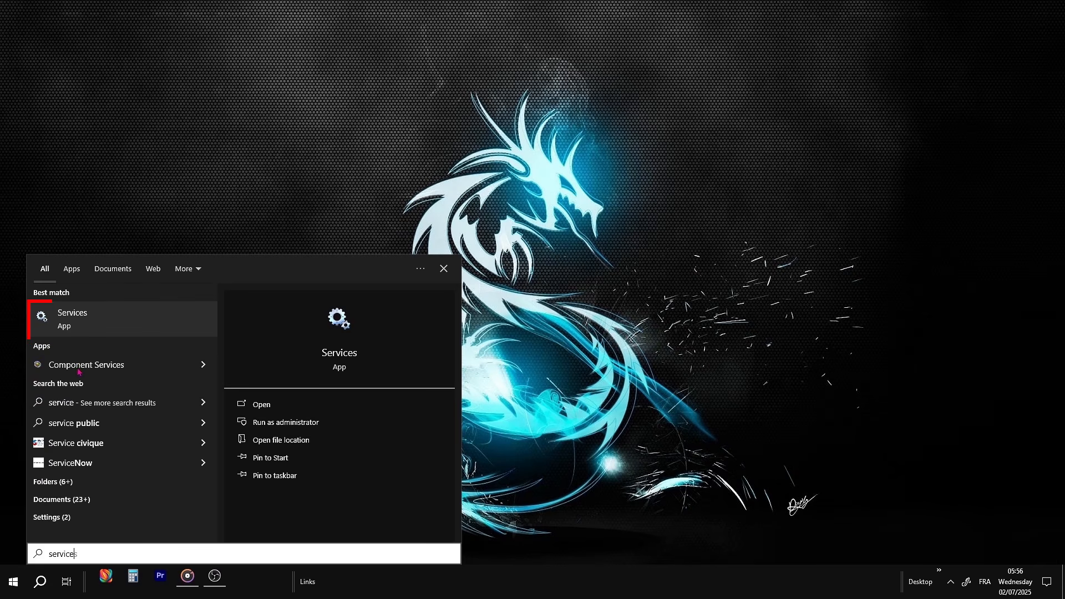
click(116, 319)
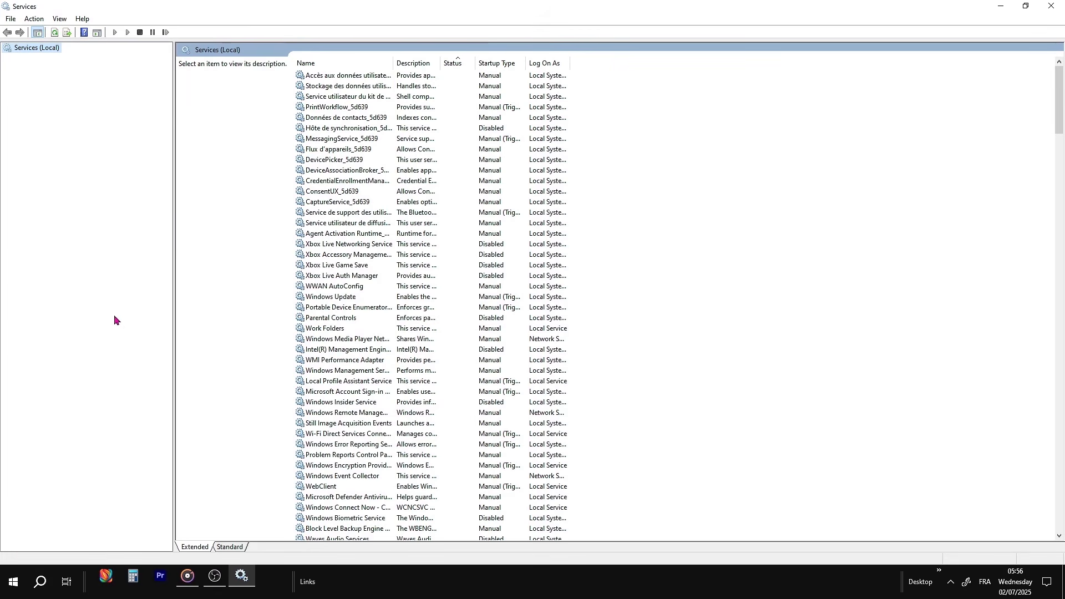
Find the SysMain service in the list, open its properties and stop the service
scroll(591, 277, down, 16)
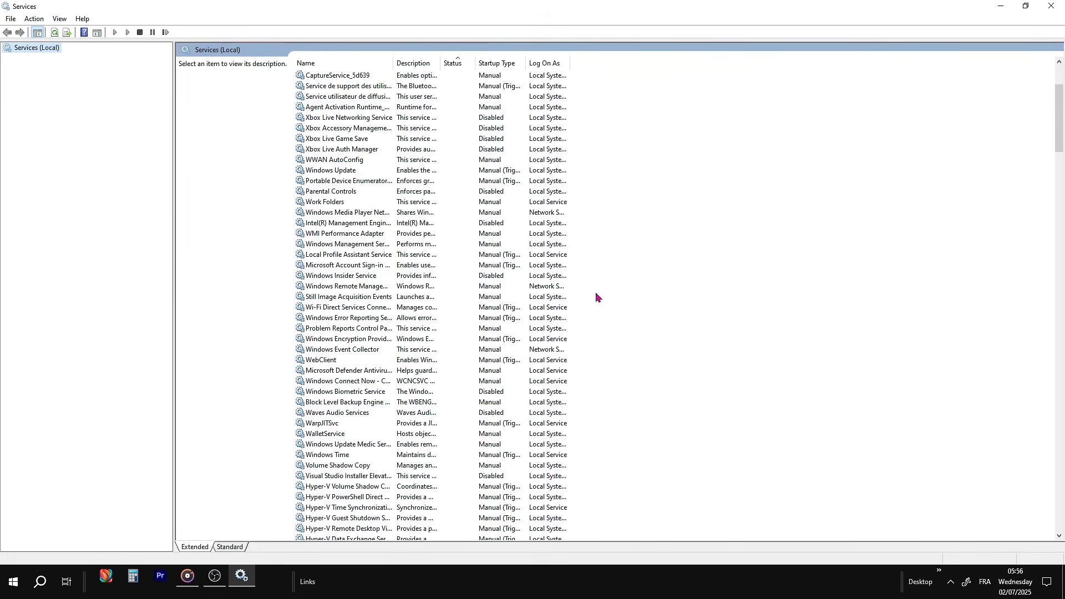
scroll(604, 301, down, 15)
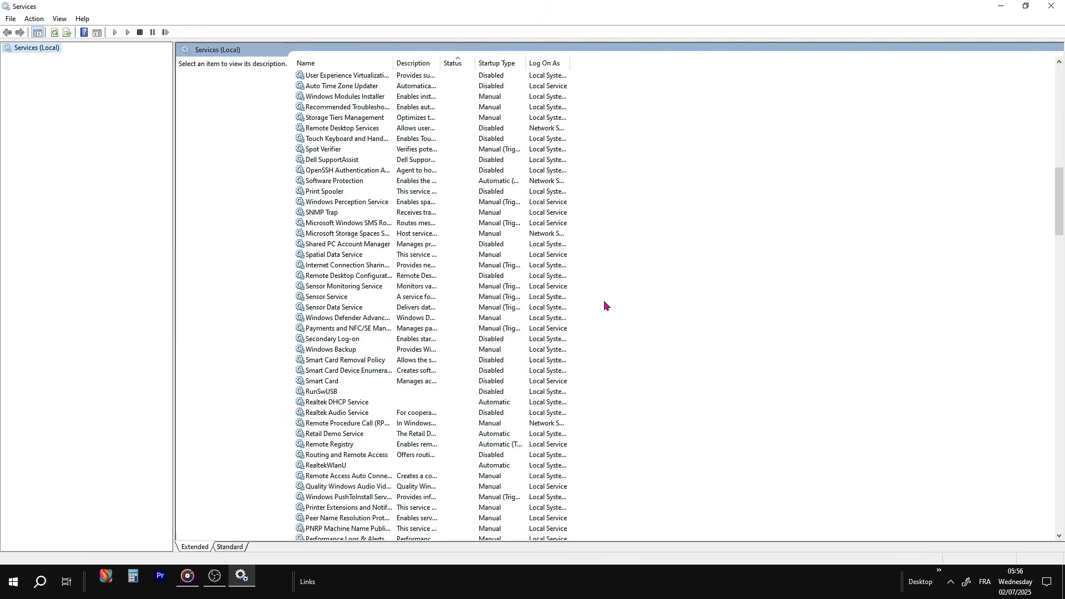
scroll(599, 314, down, 20)
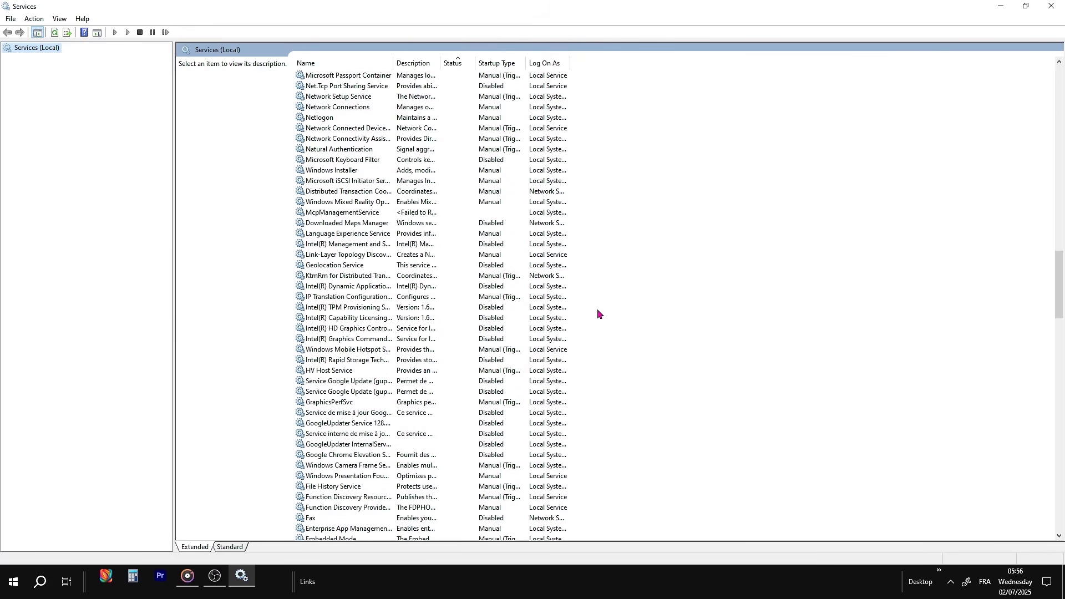
scroll(595, 306, down, 20)
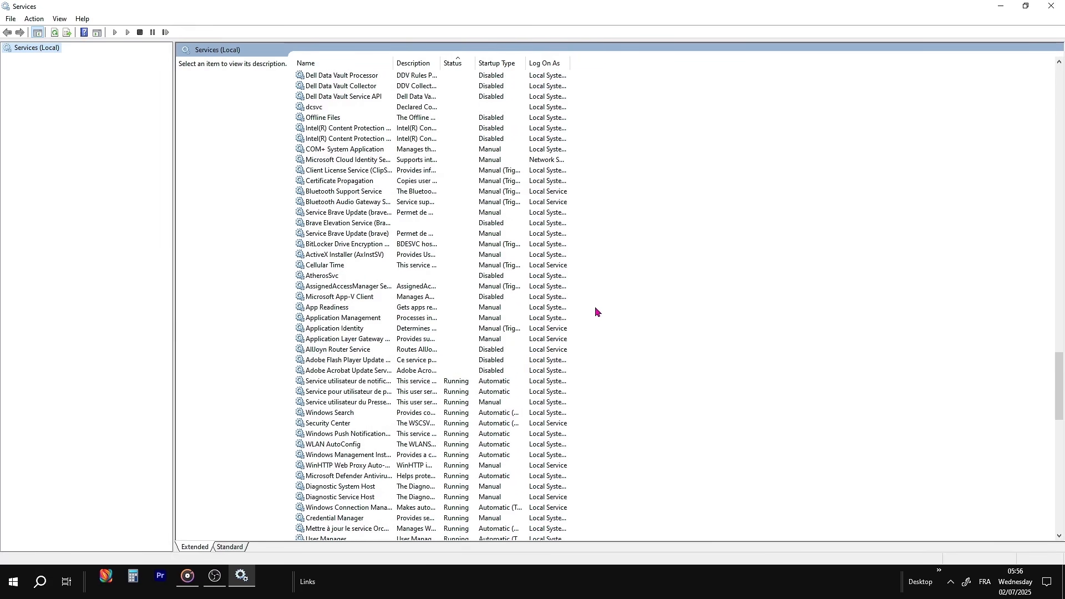
scroll(594, 310, up, 5)
double_click(442, 286)
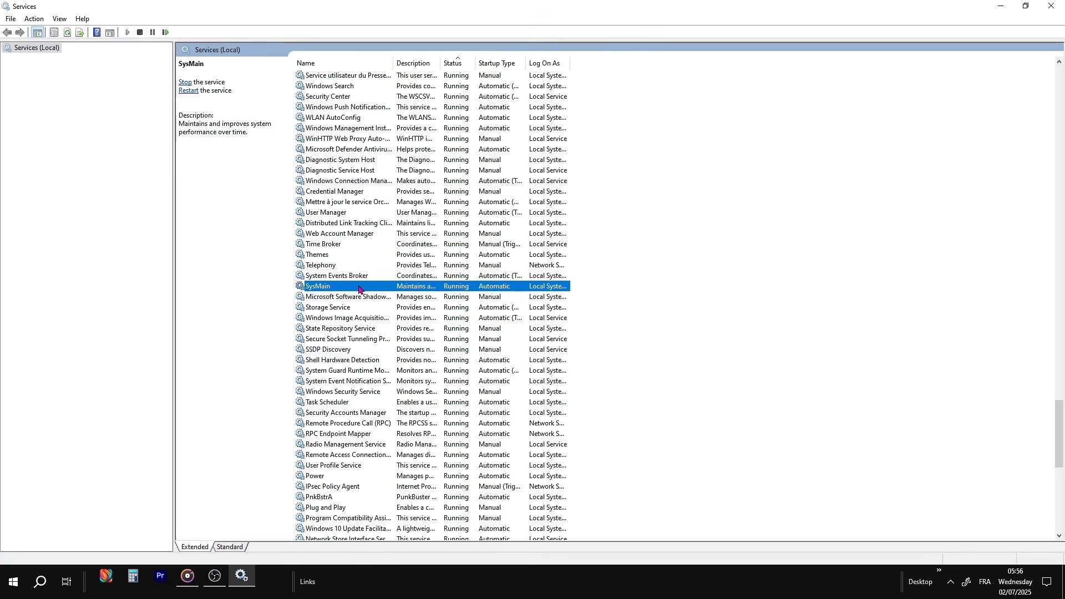
click(505, 328)
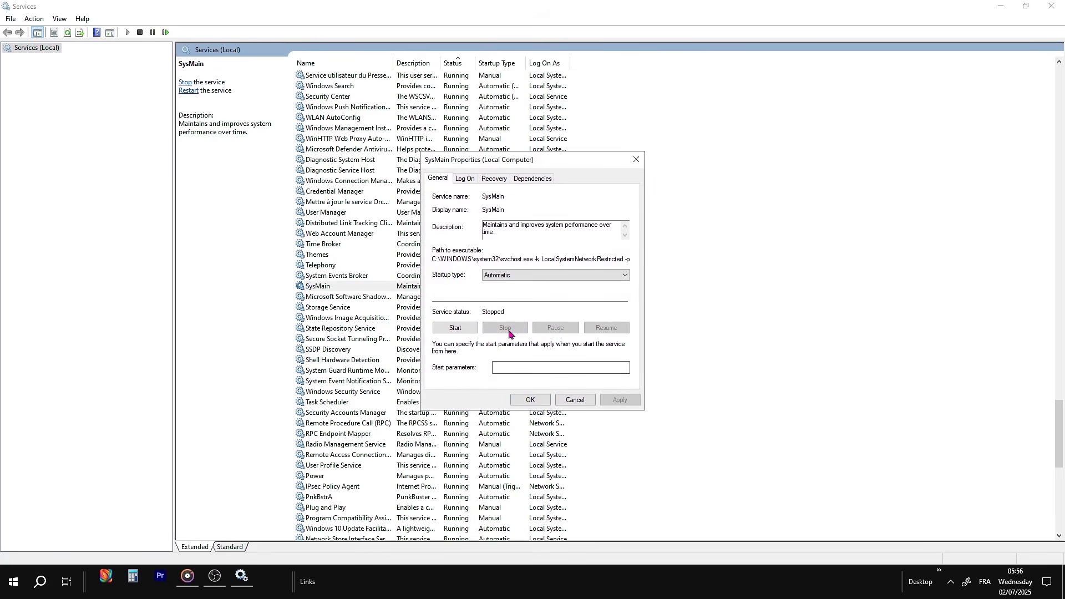
Set SysMain's startup type to Disabled, apply the change and close its properties
click(555, 276)
click(528, 308)
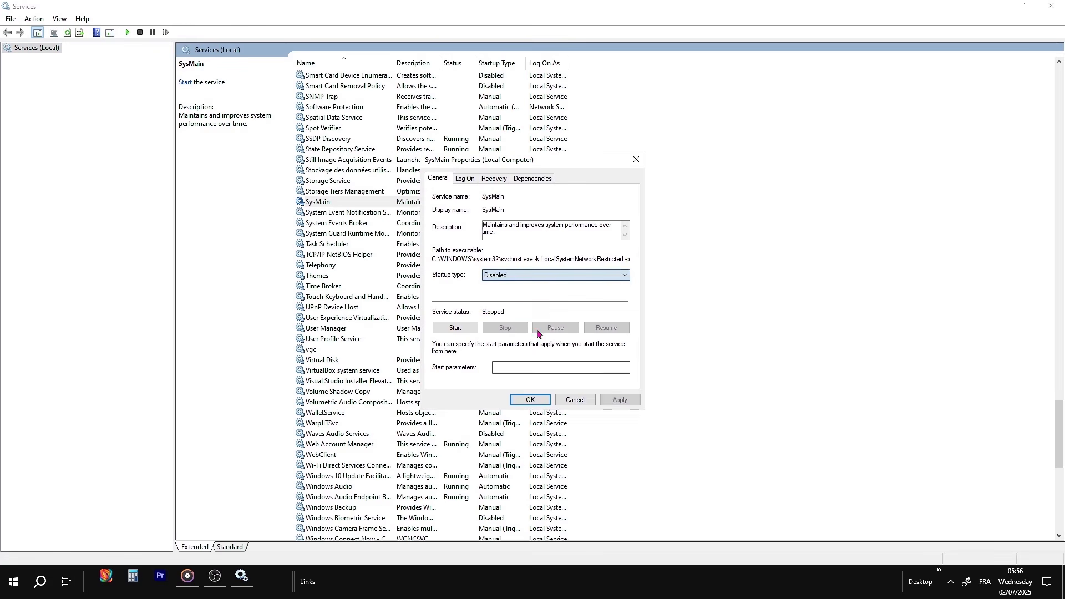
click(620, 400)
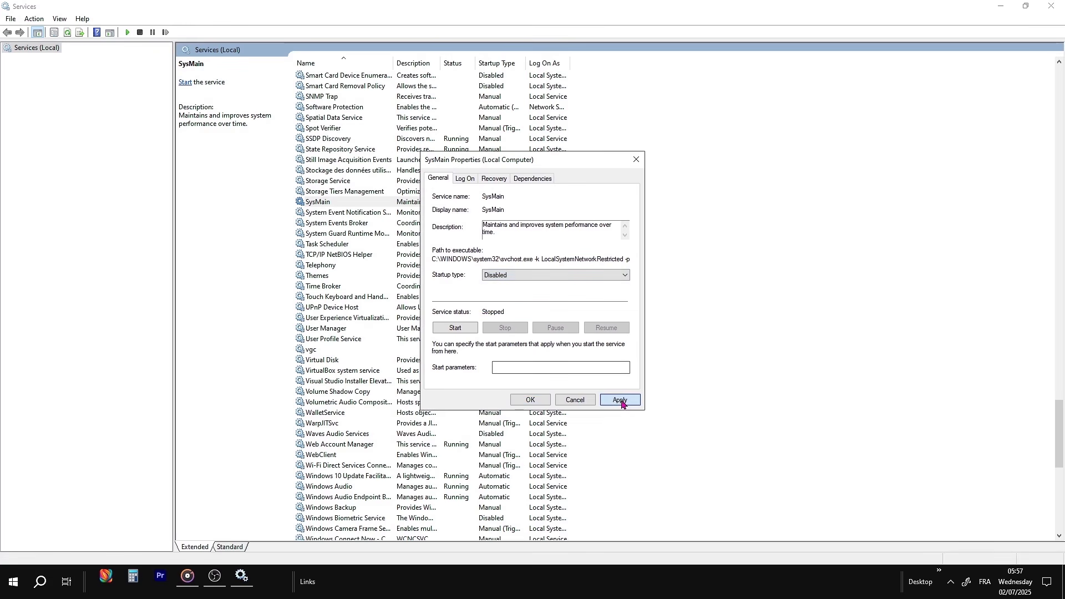
click(533, 401)
click(649, 355)
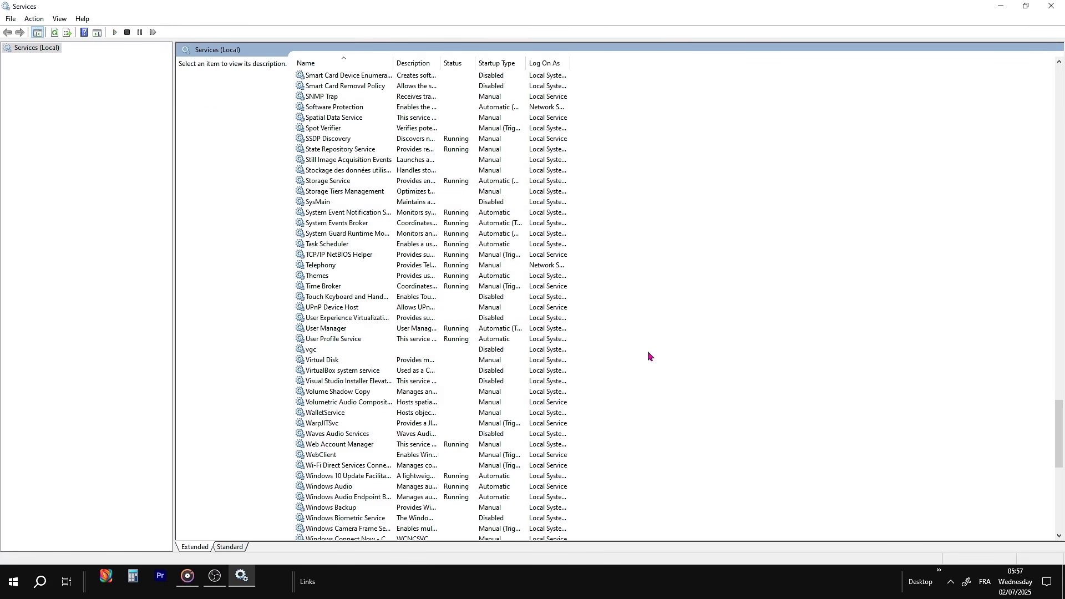
Find the Connected User Experiences and Telemetry service and open its properties
key(c)
key(c)
key(c)
key(c)
key(c)
key(c)
key(c)
key(c)
key(c)
key(c)
key(Return)
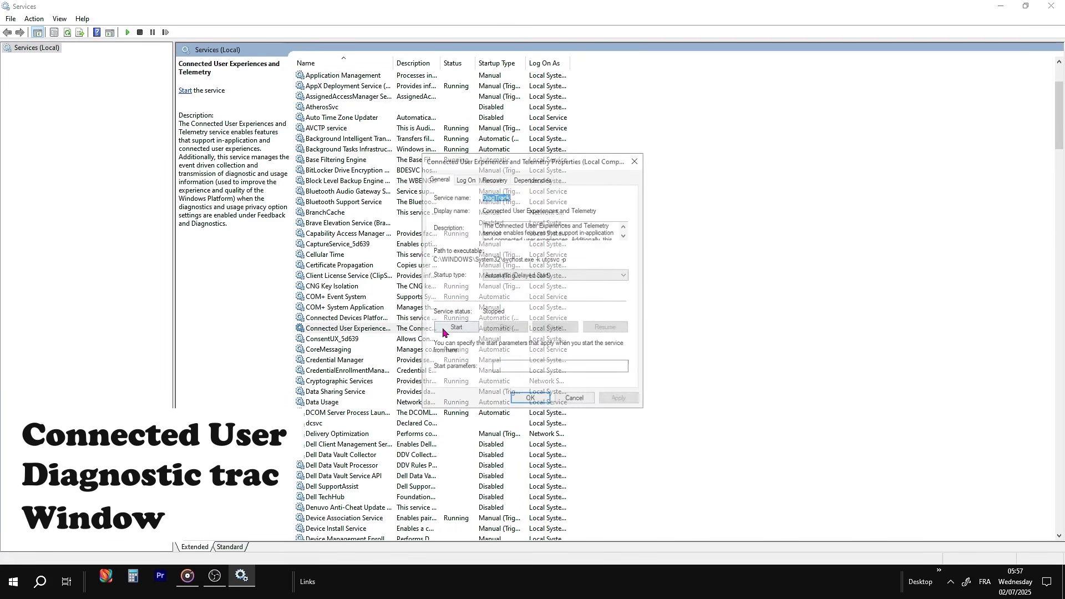
Set the telemetry service's startup type to Disabled, apply the change and close its properties
click(551, 276)
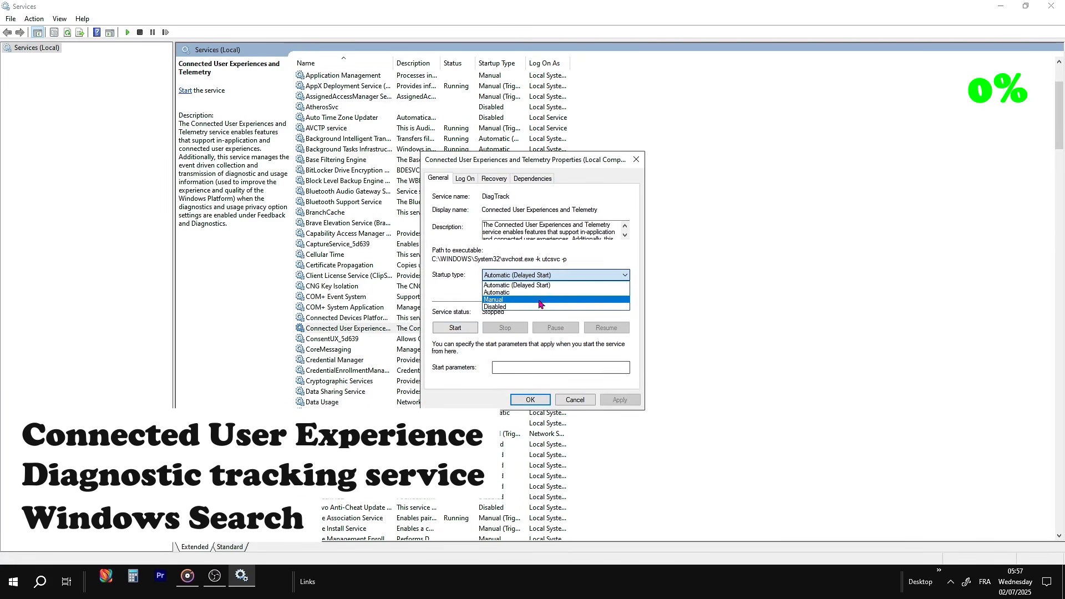
click(526, 303)
click(620, 400)
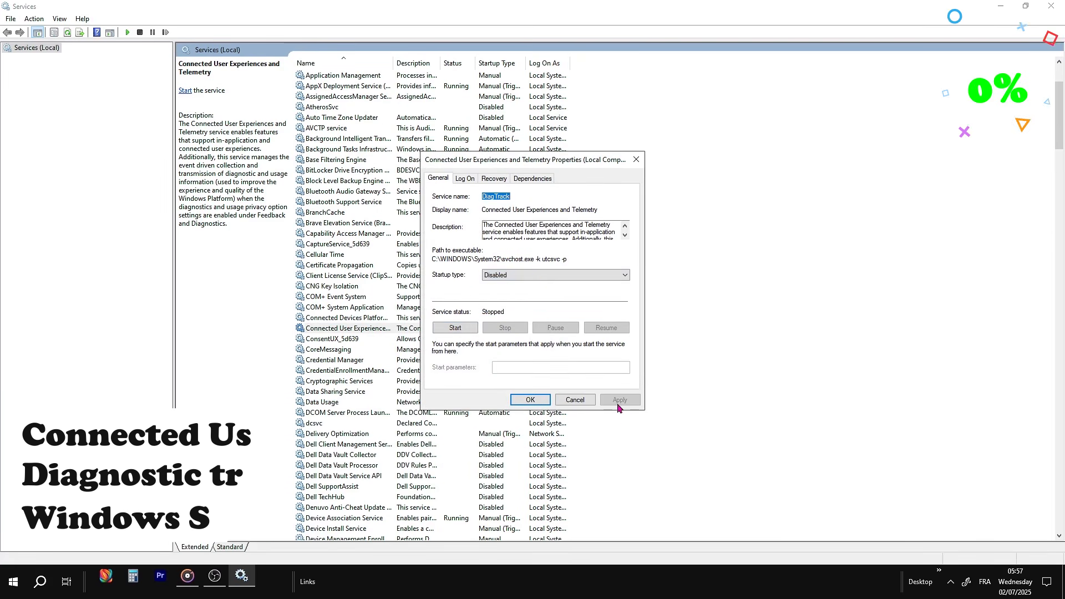
click(529, 399)
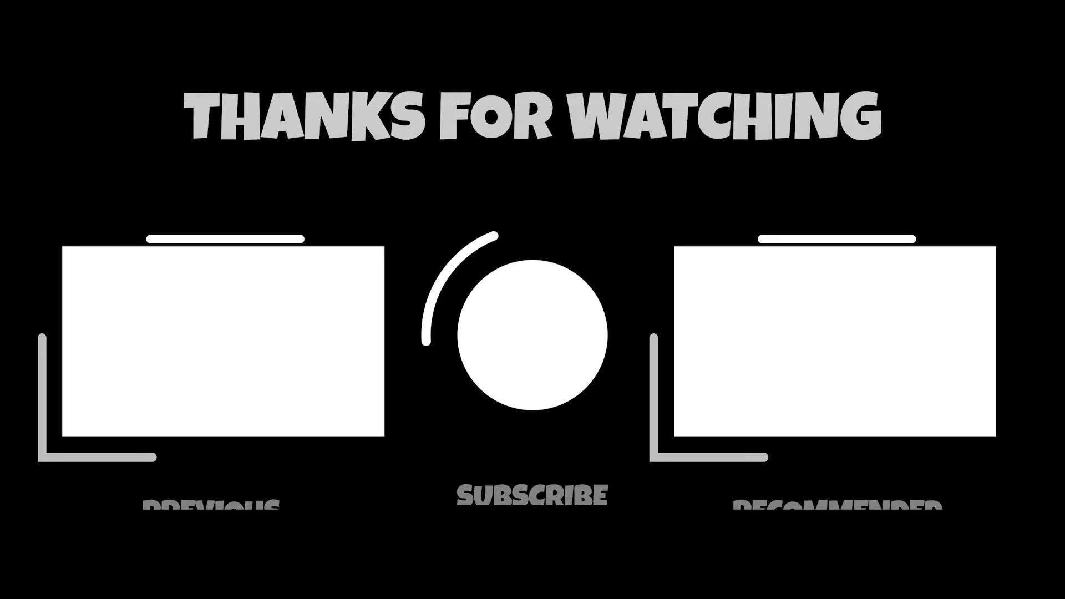